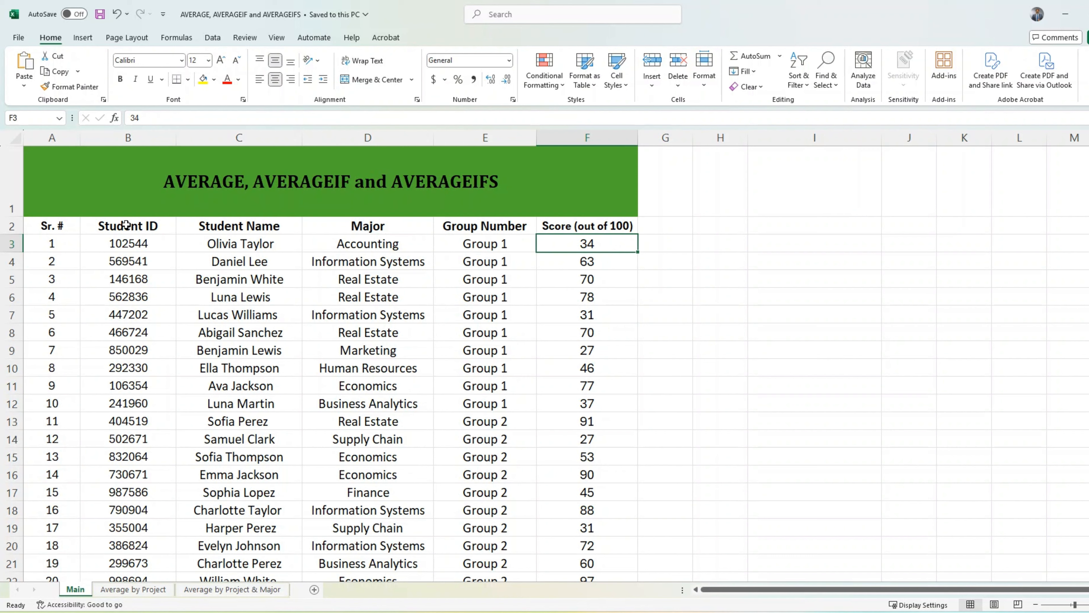
Step: Examine the first student record on the Main sheet across the Student ID, Student Name, Major, Group Number and Score columns
key("Left")
key("Left")
key("Right")
key("Right")
key("Left")
key("Left")
key("Left")
key("Left")
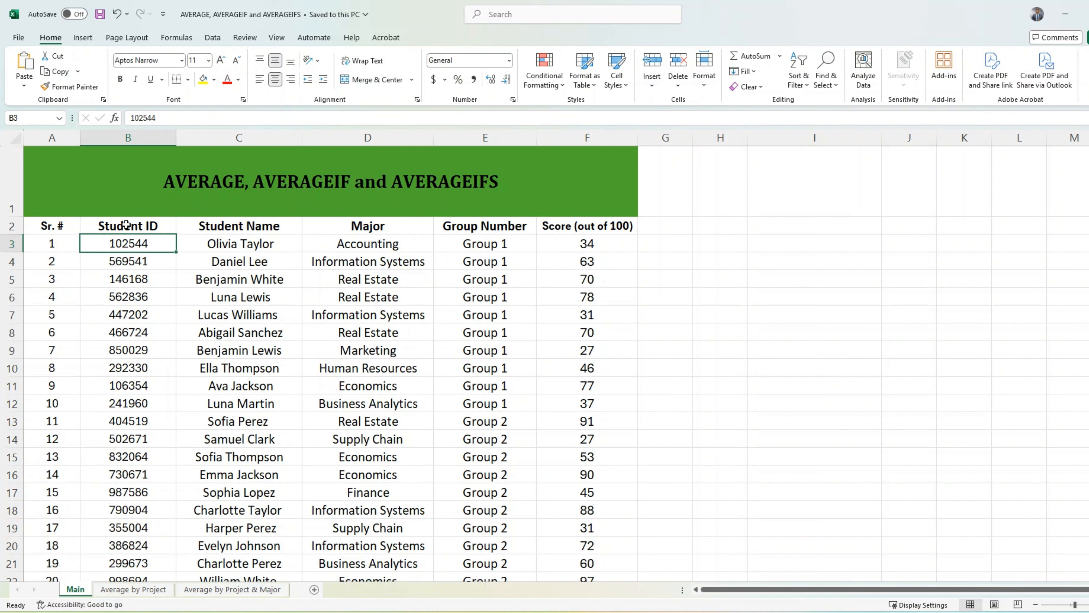
key("Down")
key("Right")
key("Up")
key("Right")
key("Right")
key("Right")
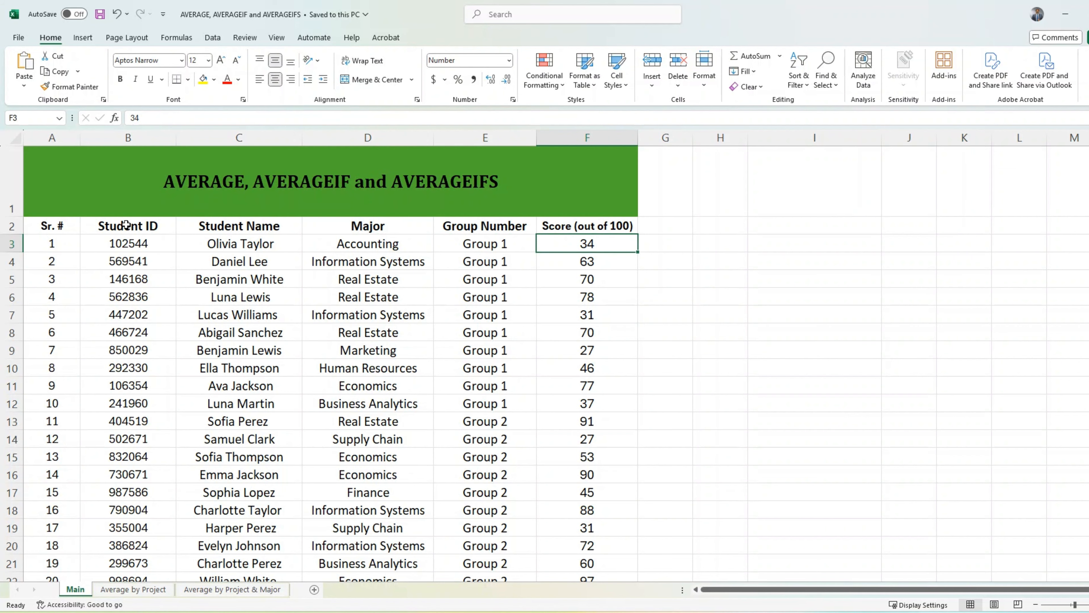
key("Left")
key("Left")
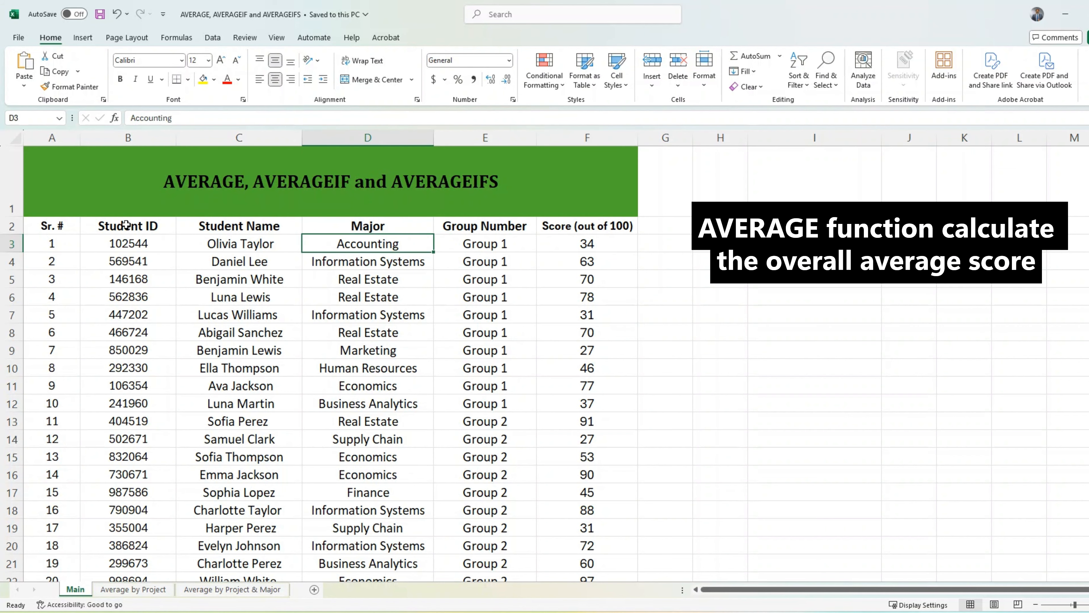
Step: Calculate the overall average score in F253, below the last student record, with the formula =AVERAGE(F3:F252)
key("ctrl+Down")
key("Down")
key("Down")
key("Up")
key("Up")
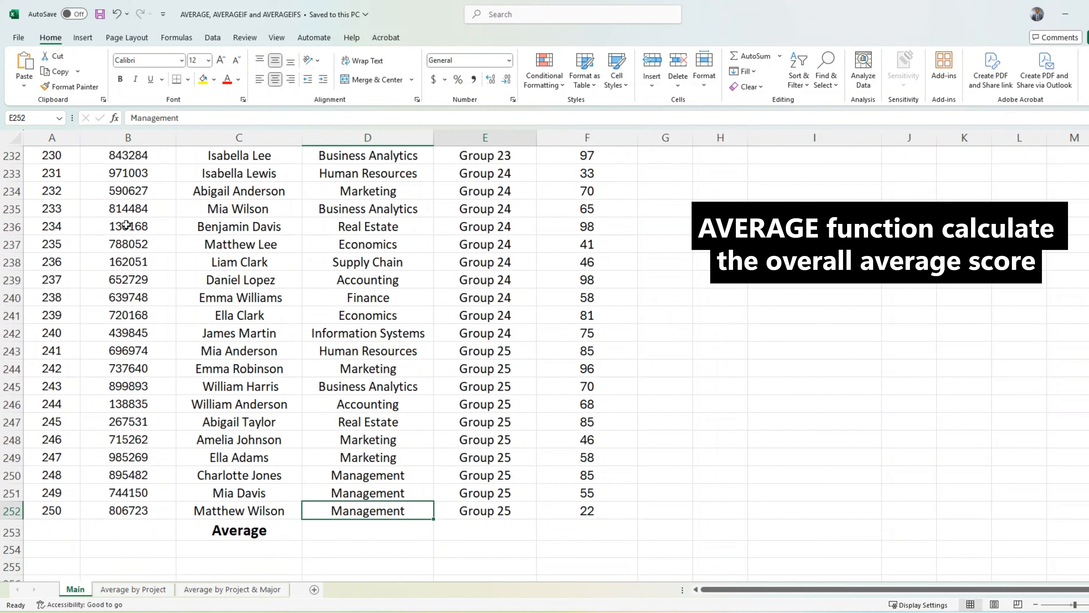
key("Right")
key("Right")
key("Down")
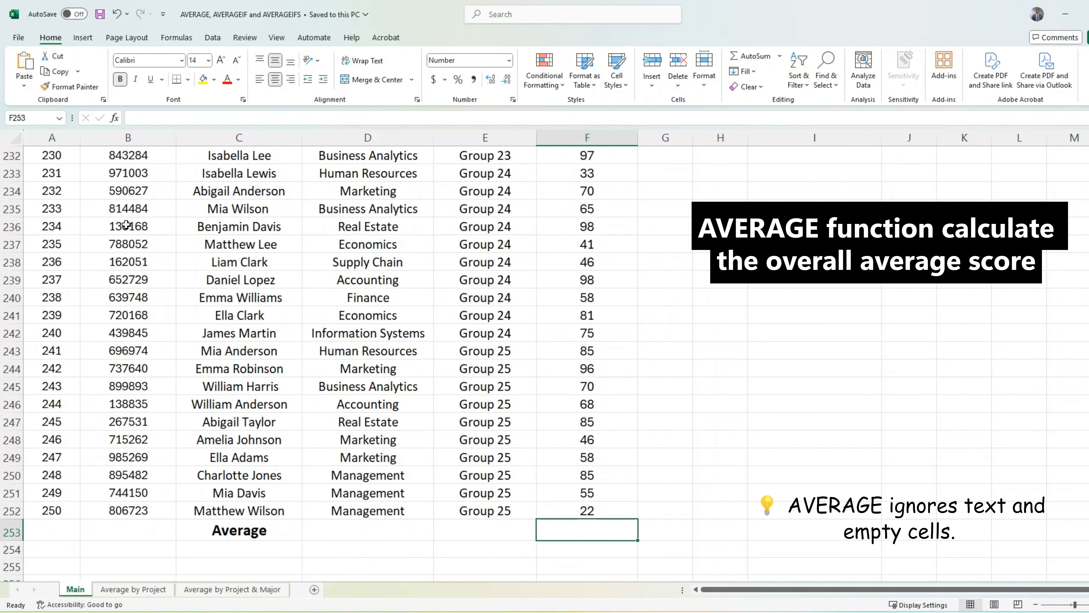
type("=")
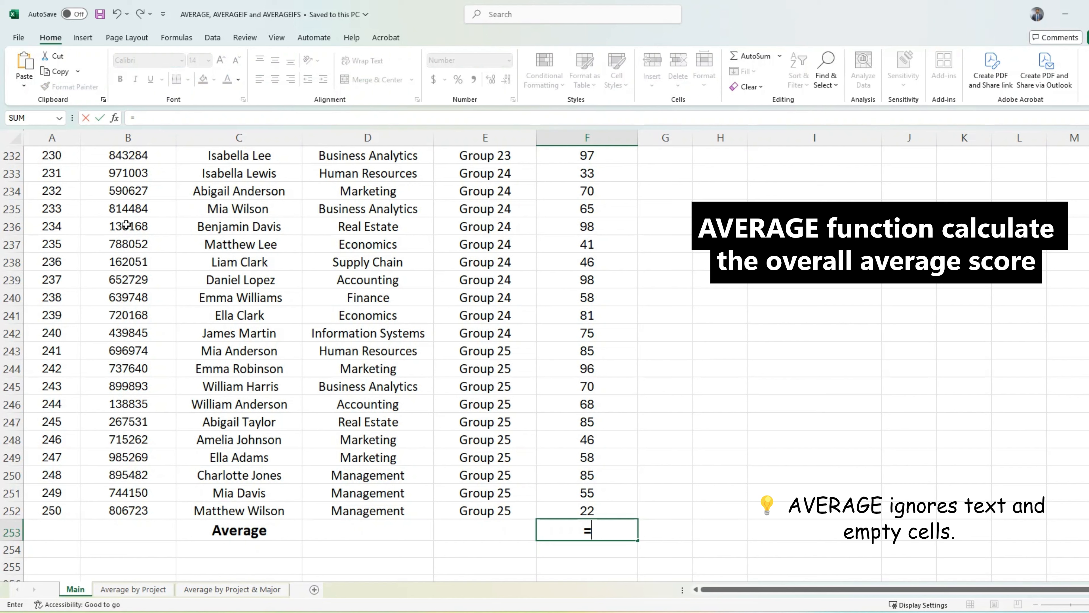
type("AVER")
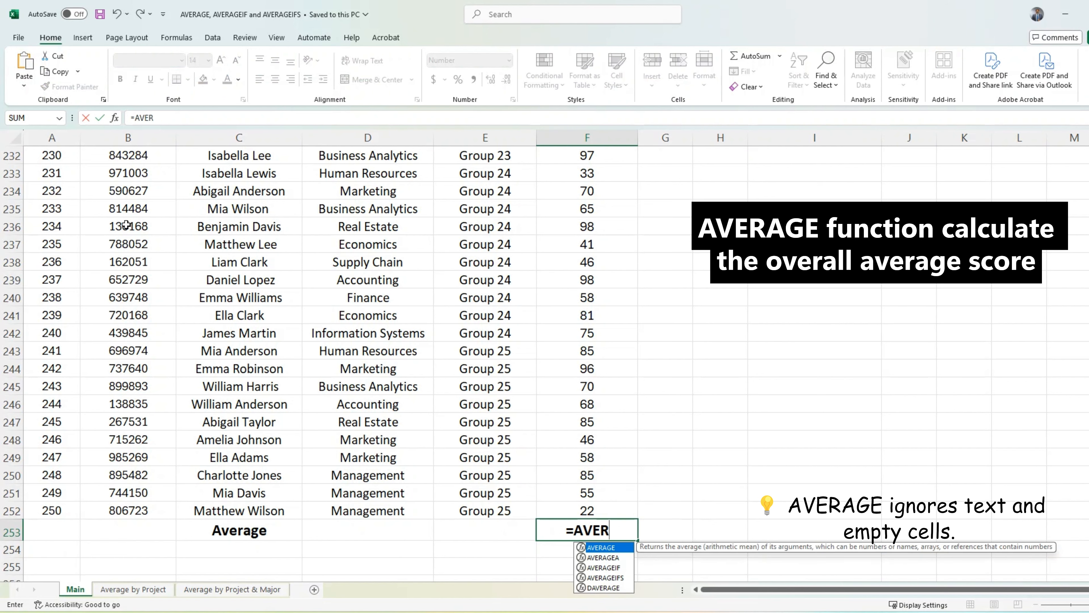
type("AGE(")
key("Up")
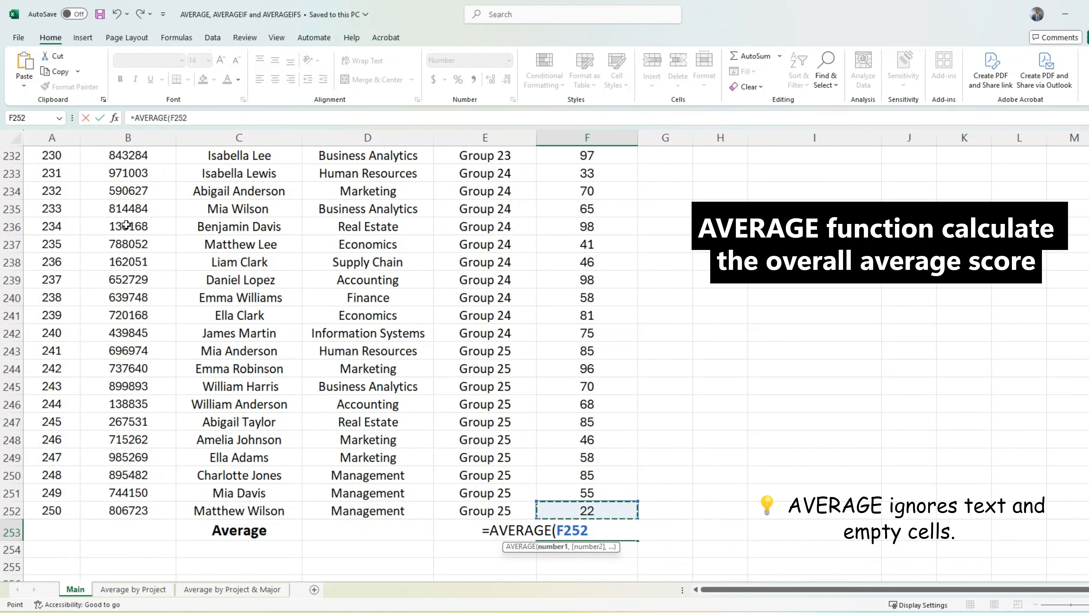
key("ctrl+shift+Up")
key("shift+Down")
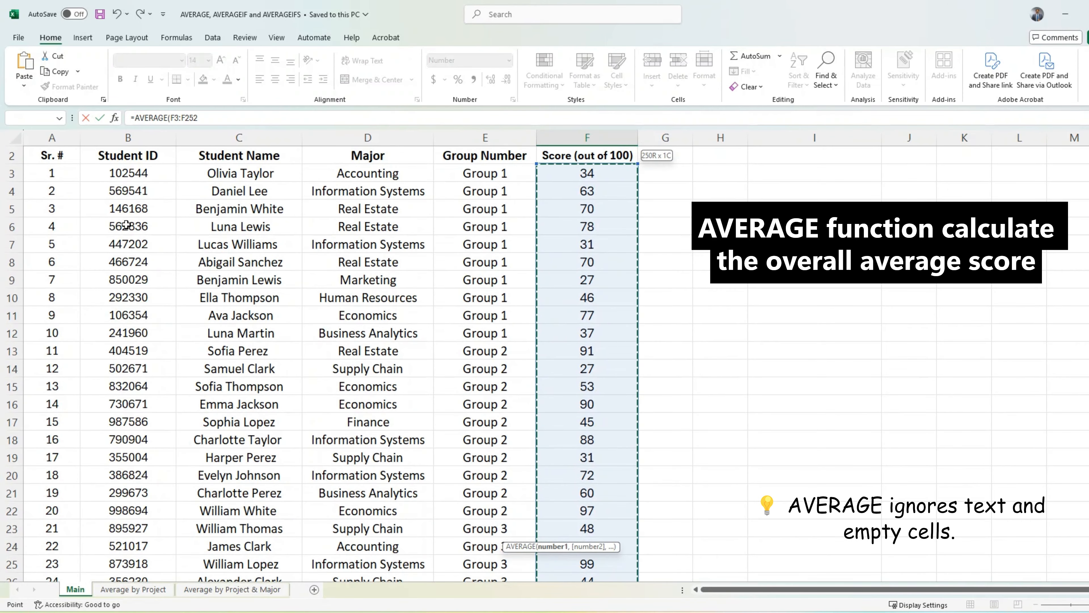
key("ctrl+Return")
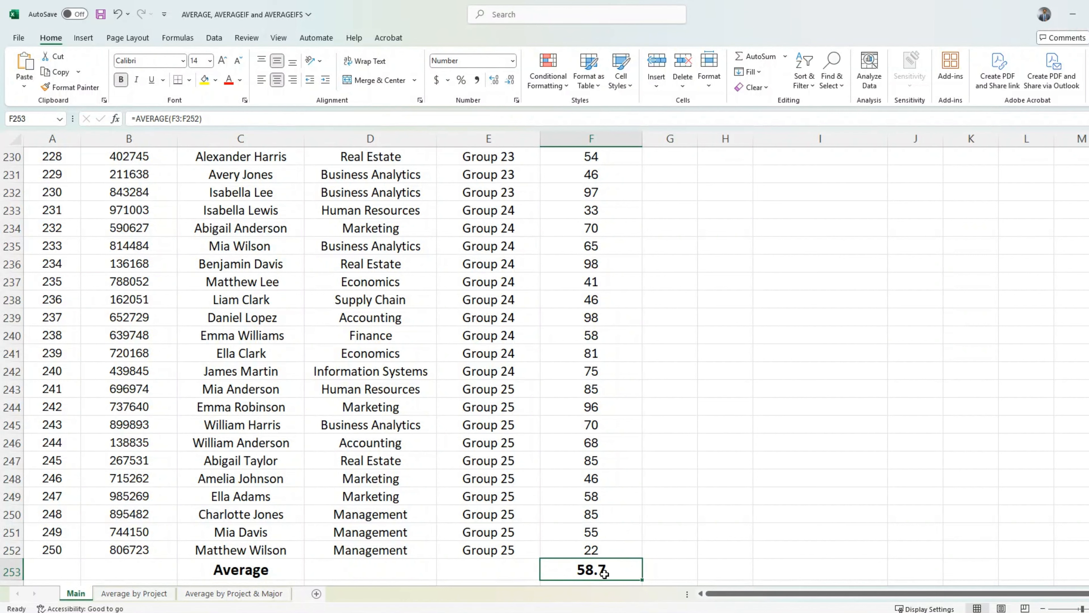
Step: In B3 of the Average by Project sheet, begin an AVERAGEIF formula with the group numbers Main!E3:E252 as its range
left_click(160, 595)
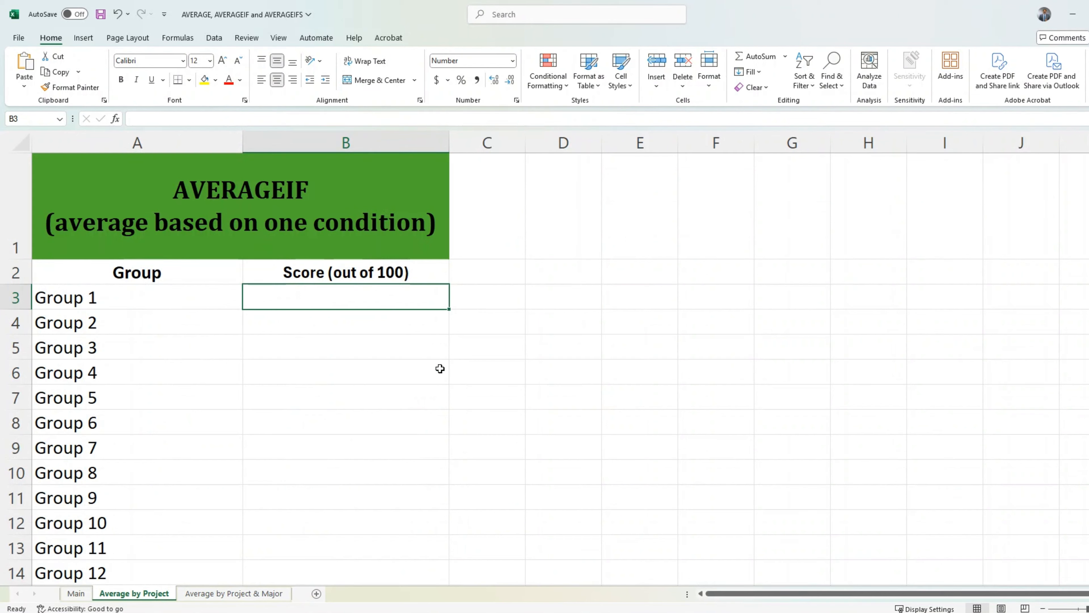
type("=")
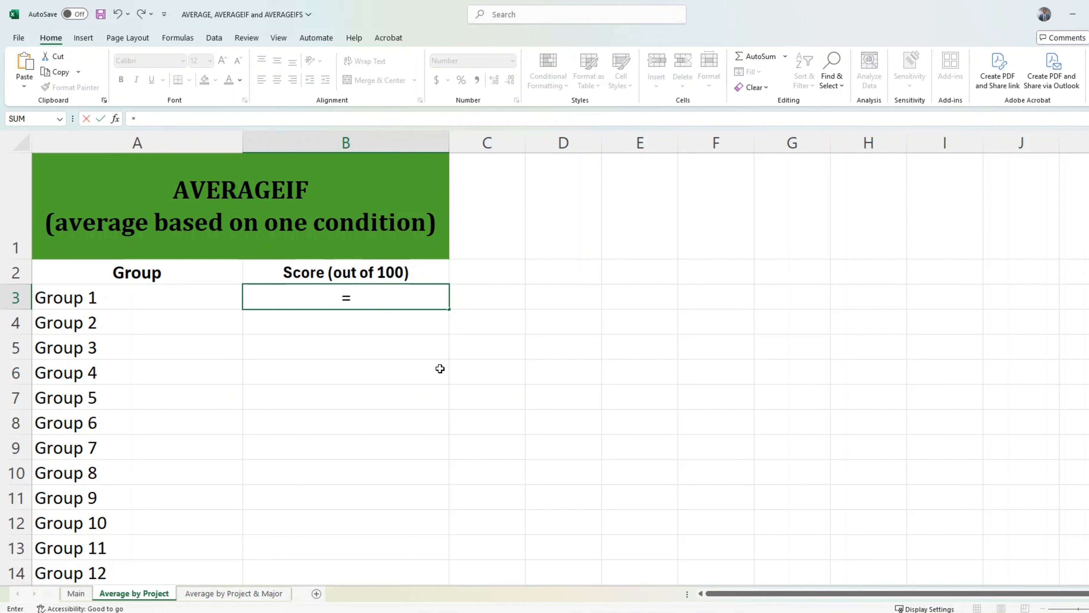
type("AVERAG")
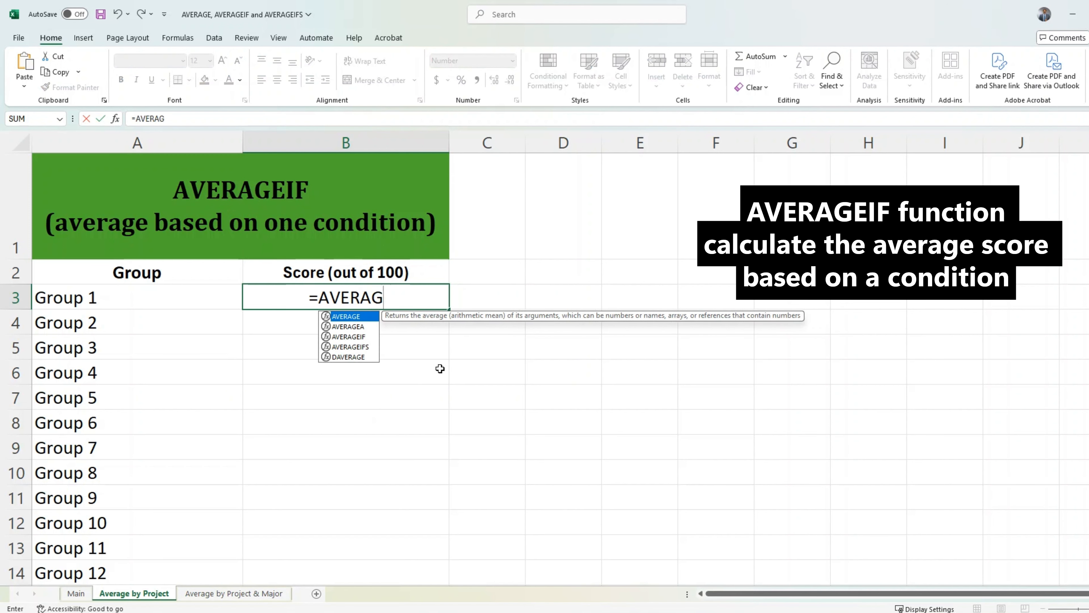
type("EIF(")
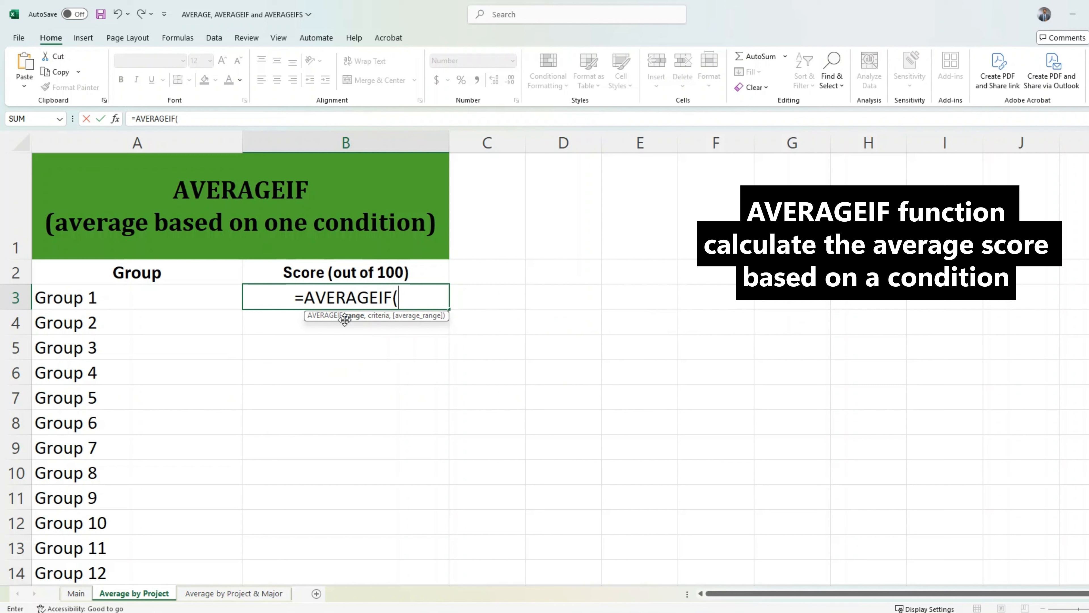
left_click(82, 595)
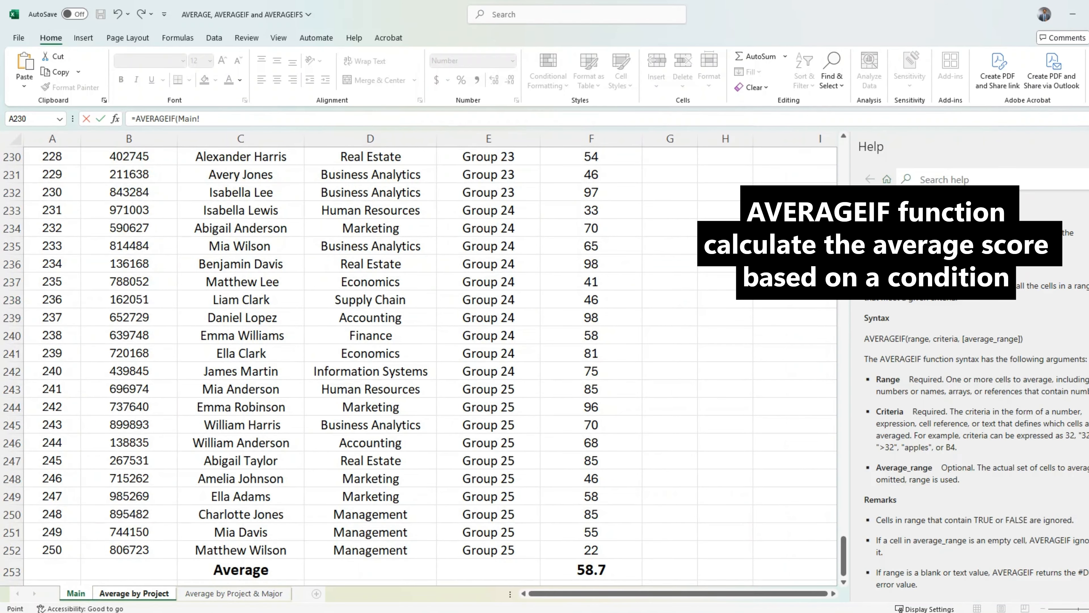
left_click(1069, 145)
left_click(487, 202)
key("ctrl+Up")
key("Down")
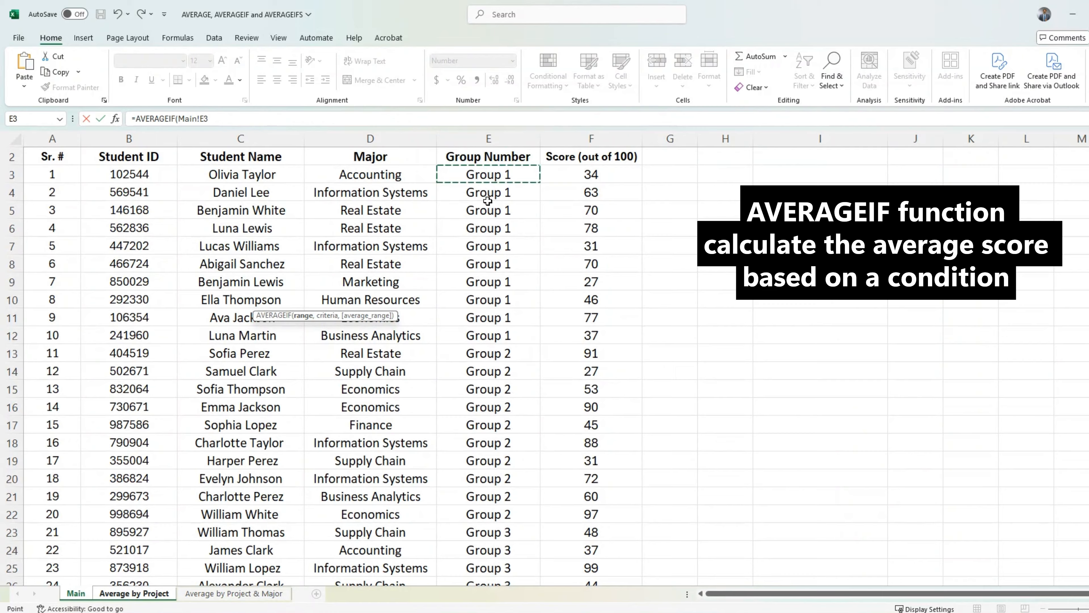
key("ctrl+shift+Down")
type(",")
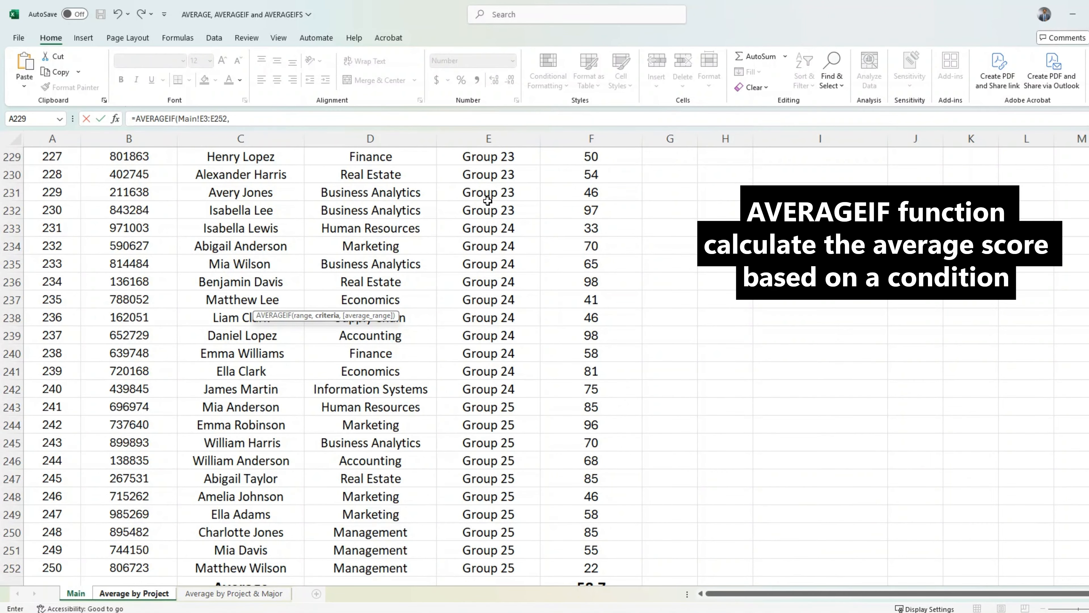
Step: Complete the AVERAGEIF formula with A3 of Average by Project as the criterion and Main!F3:F252 as the average range
left_click(138, 595)
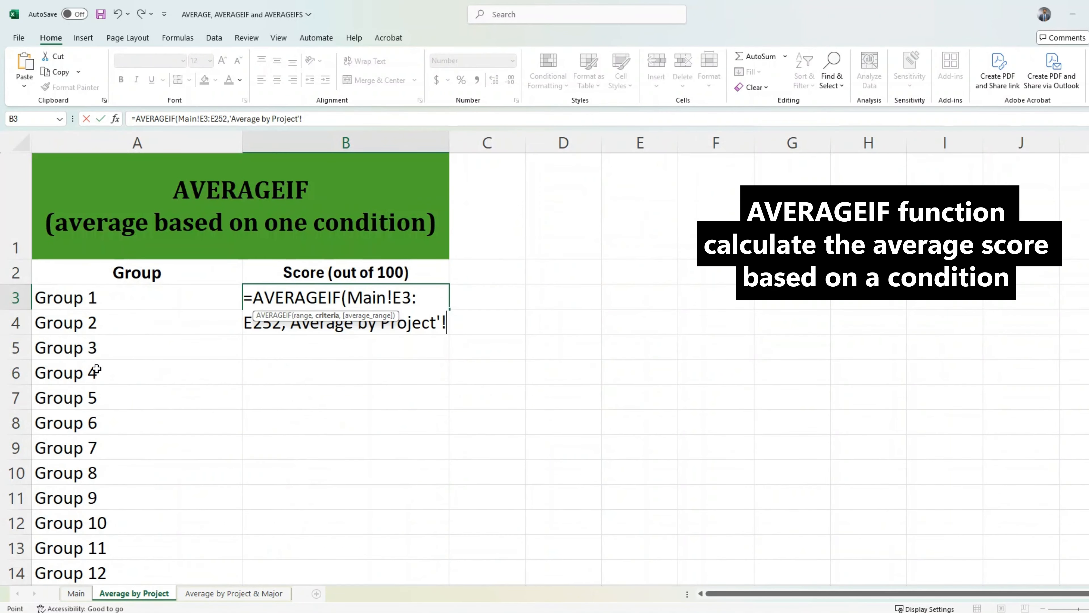
left_click(120, 299)
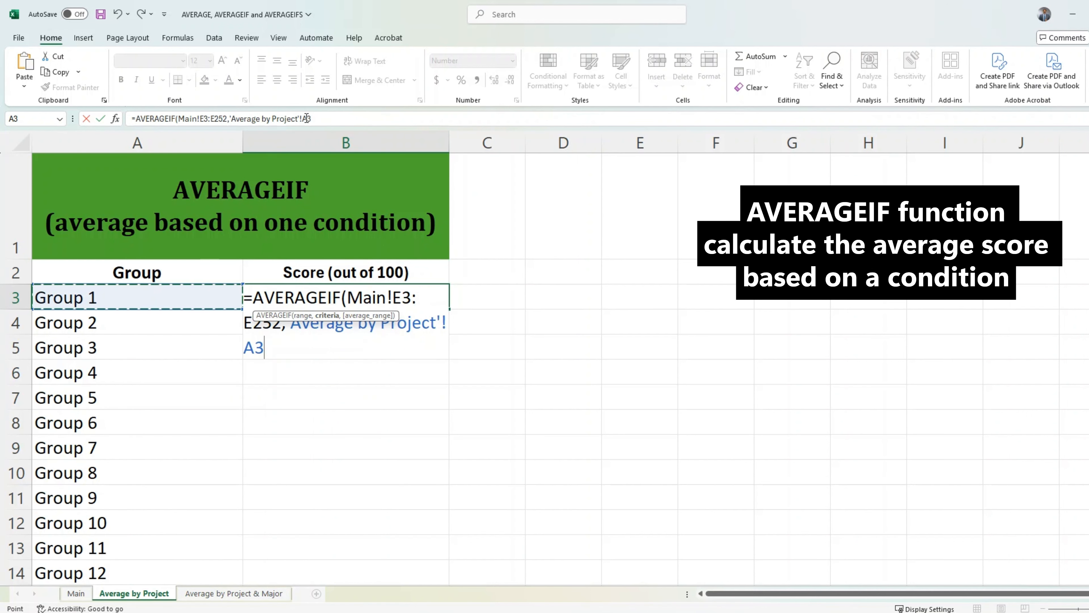
type(",")
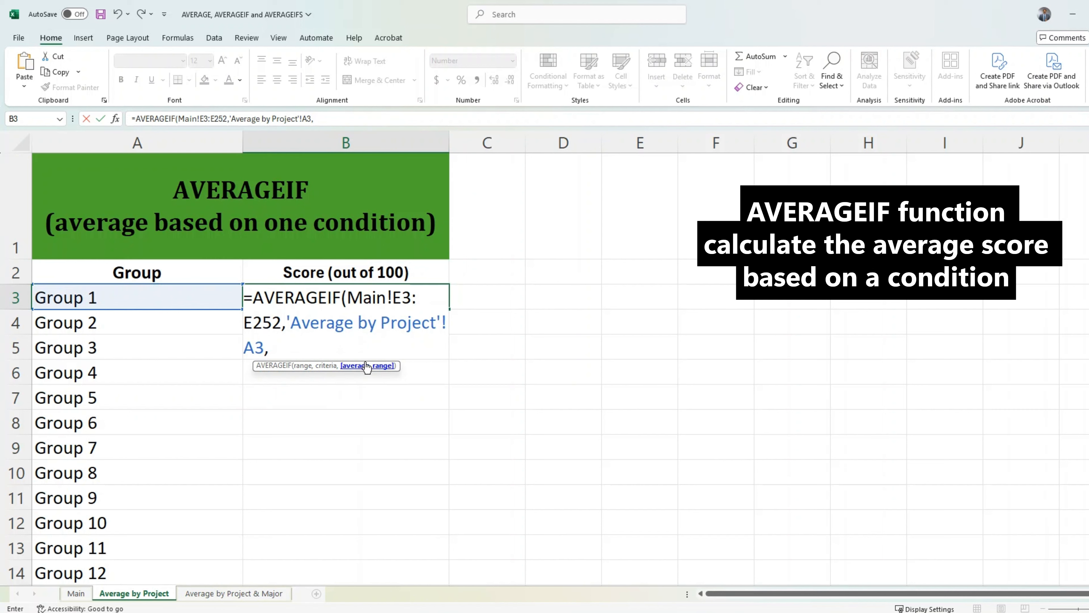
left_click(82, 595)
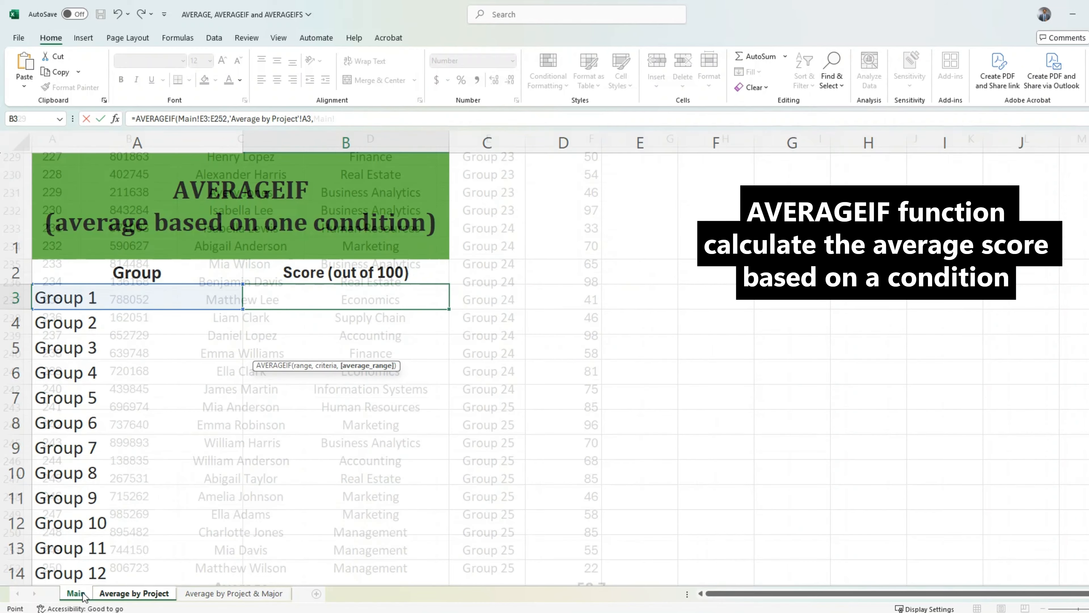
left_click(550, 248)
key("ctrl+Up")
key("Down")
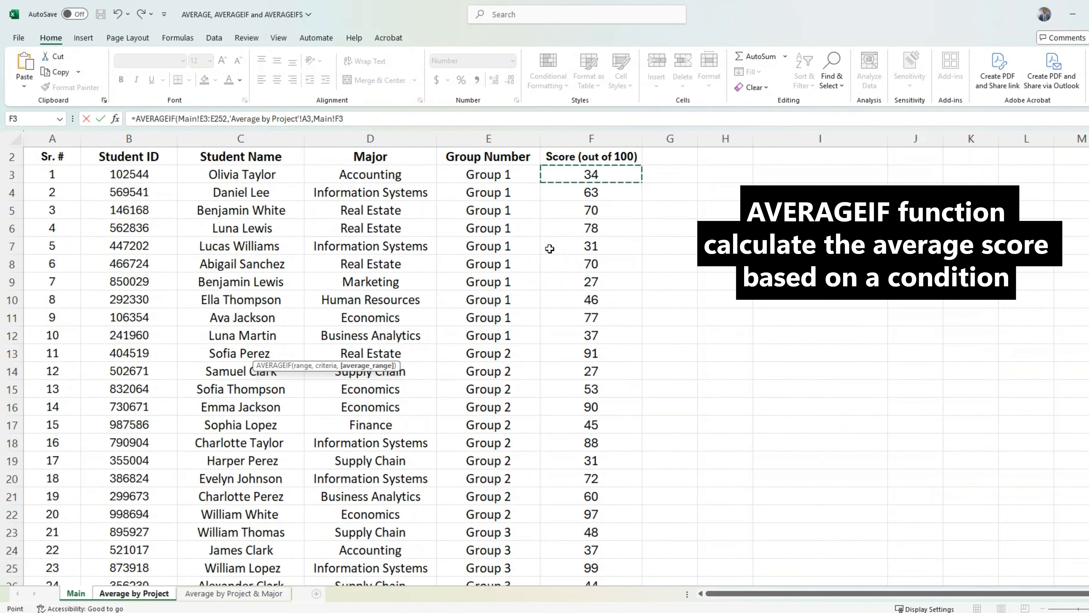
key("ctrl+shift+Down")
key("shift+Up")
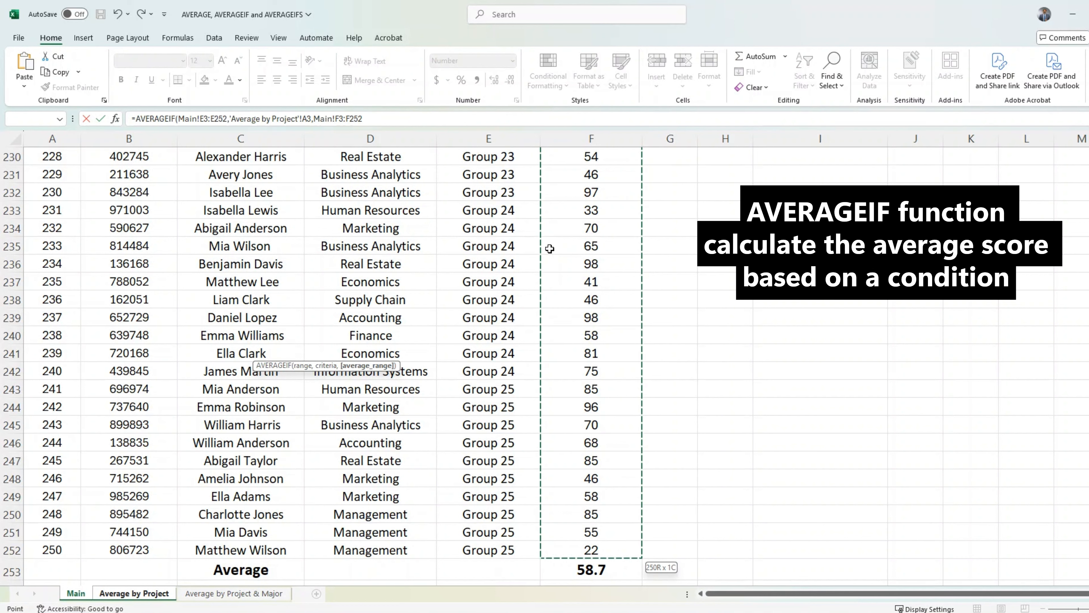
type(")")
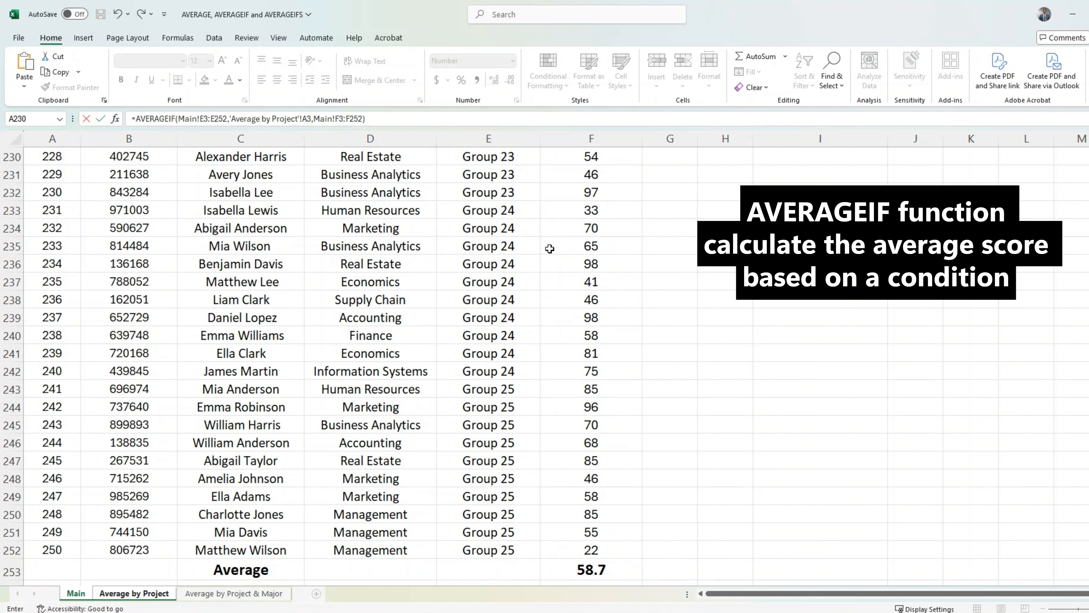
key("ctrl+Return")
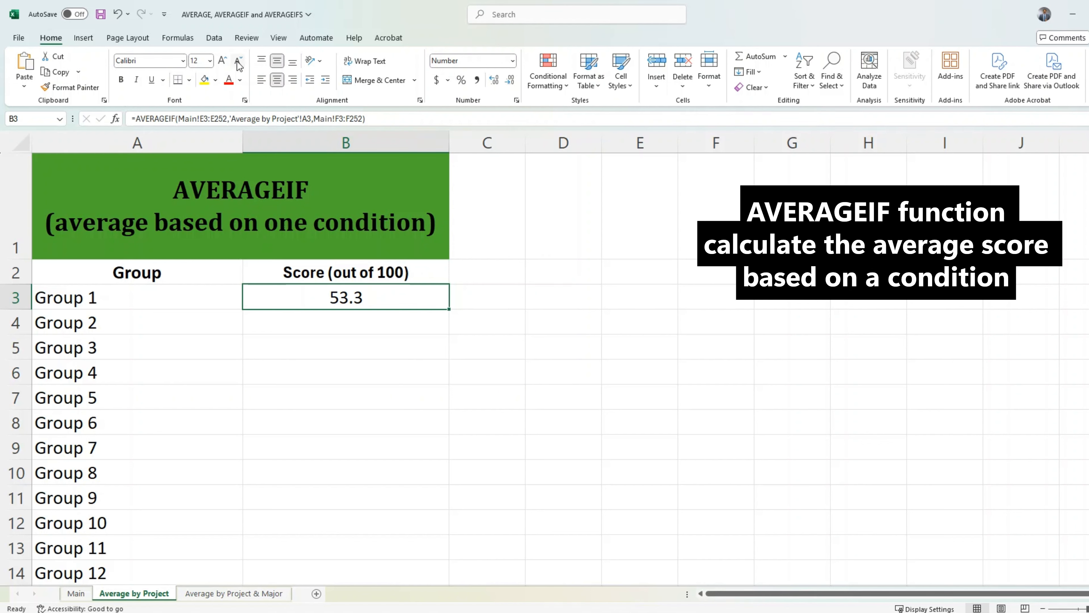
Step: In B3's formula, make the group number range absolute as Main!$E$3:$E$252
left_click(206, 117)
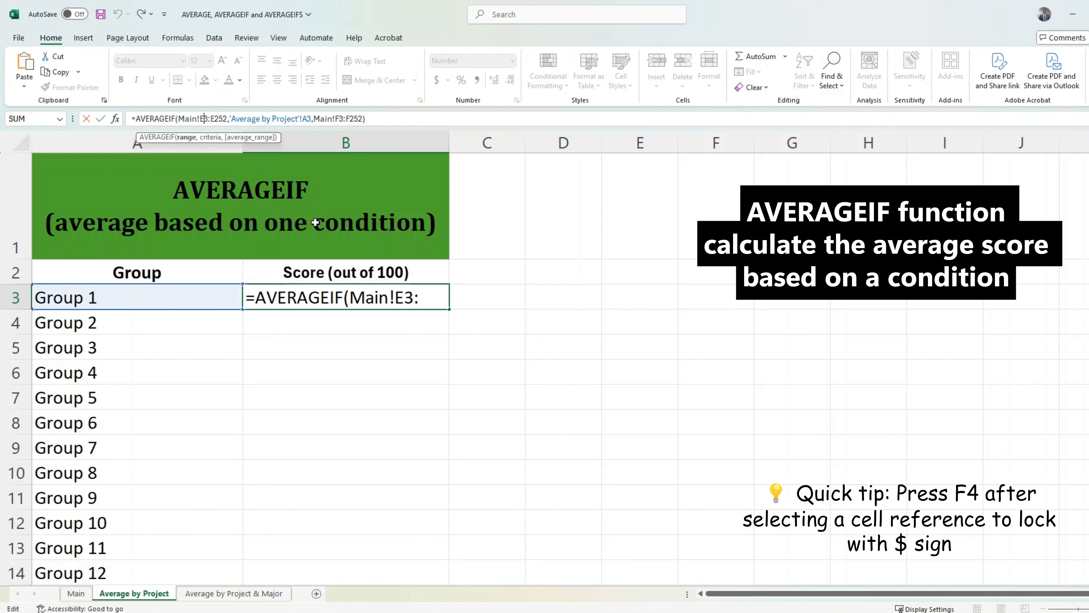
key("F4")
key("F4")
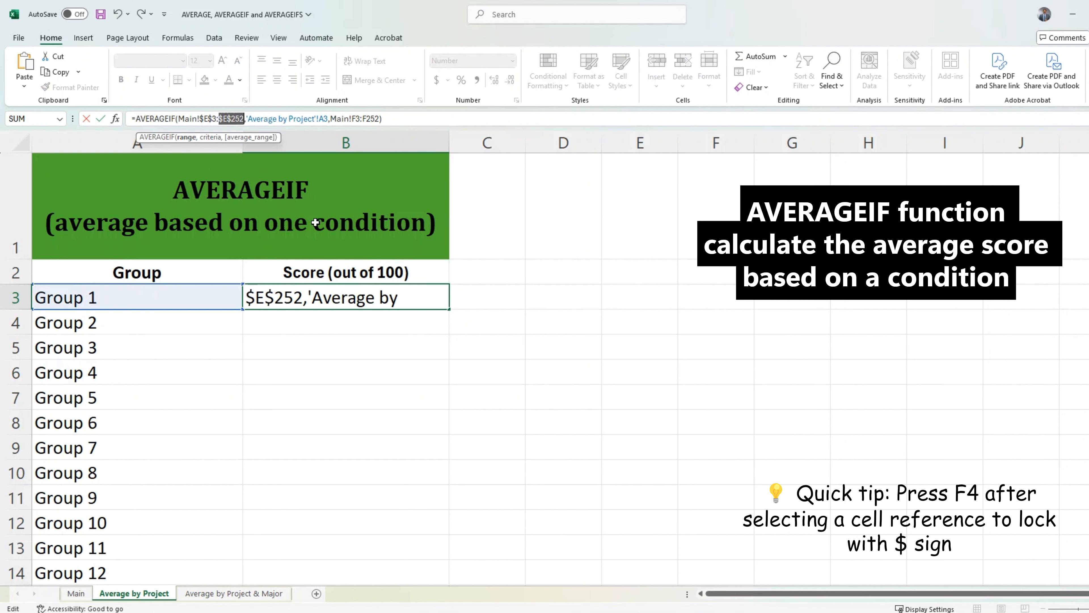
Step: Remove the 'Average by Project'! sheet prefix from the criterion so that it reads just A3
key("Right")
key("Right")
key("Right")
key("Right")
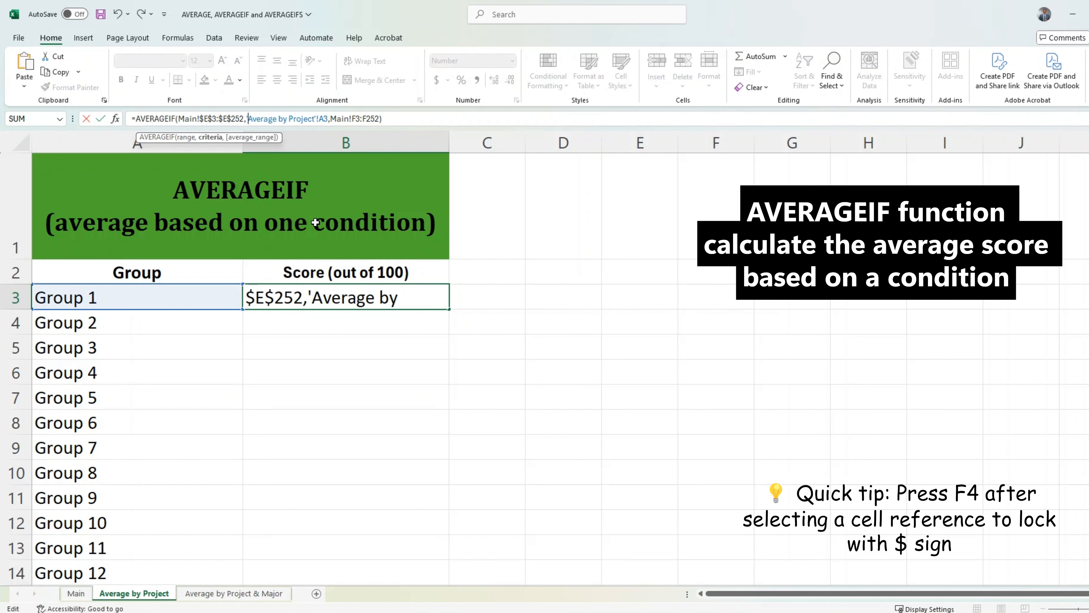
key("shift+Right")
key("shift+Right")
key("shift+Right")
key("shift+Right")
key("shift+Right")
key("shift+Right")
key("shift+Right")
key("shift+Right")
key("shift+Right")
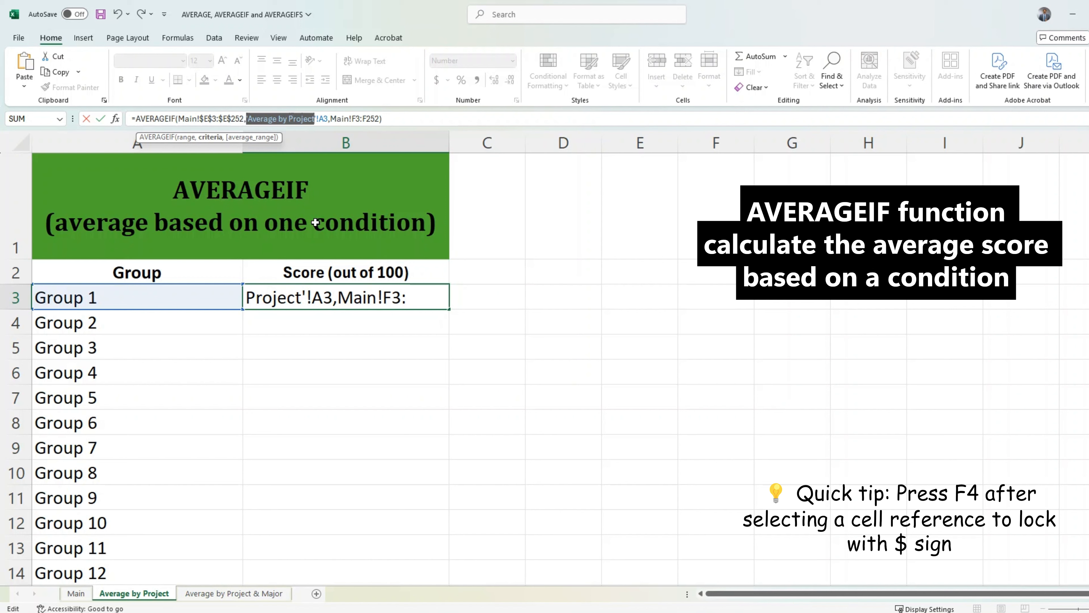
key("shift+Right")
key("BackSpace")
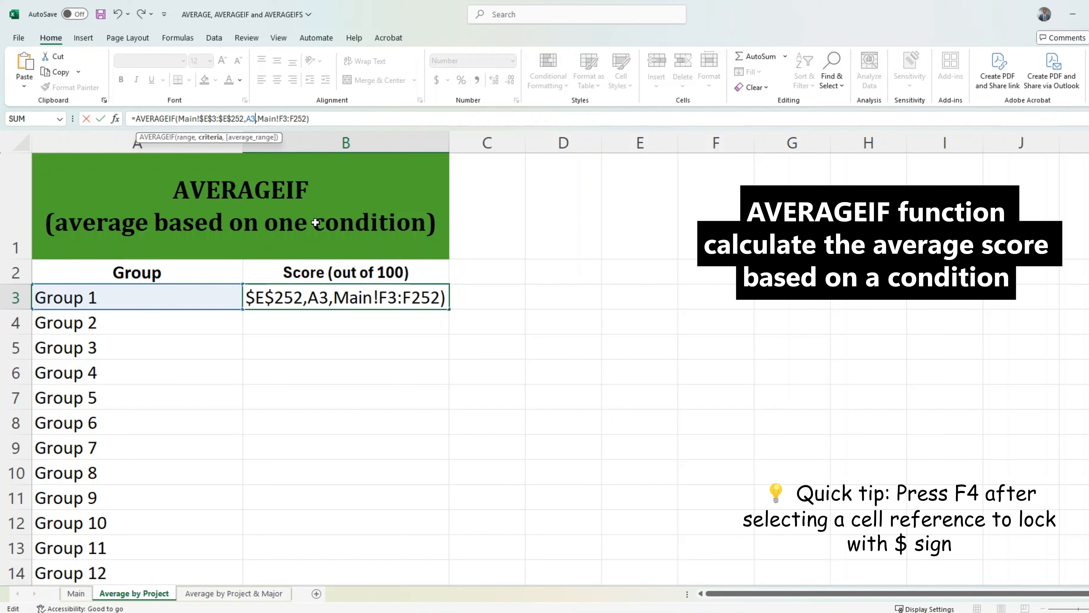
Step: Make the average range absolute as Main!$F$3:$F$252 and copy B3's formula down to B27 for all groups
key("Right")
key("F4")
key("Right")
key("Right")
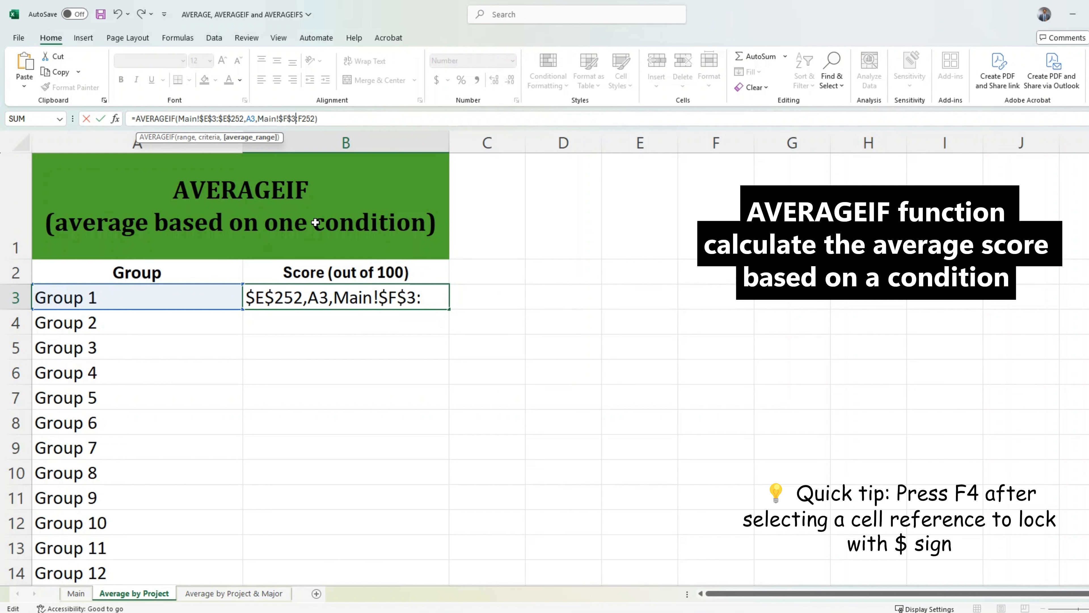
key("F4")
key("ctrl+Return")
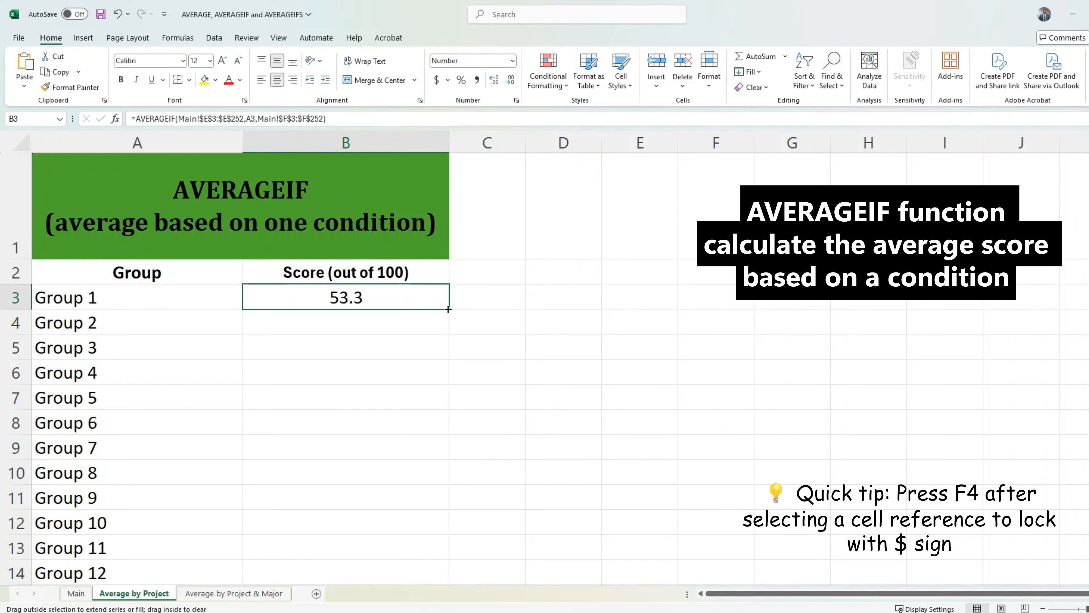
left_click_drag(448, 309, 416, 507)
Step: Review the copied AVERAGEIF formulas and their results for the groups down to Group 25 in B27
left_click(355, 296)
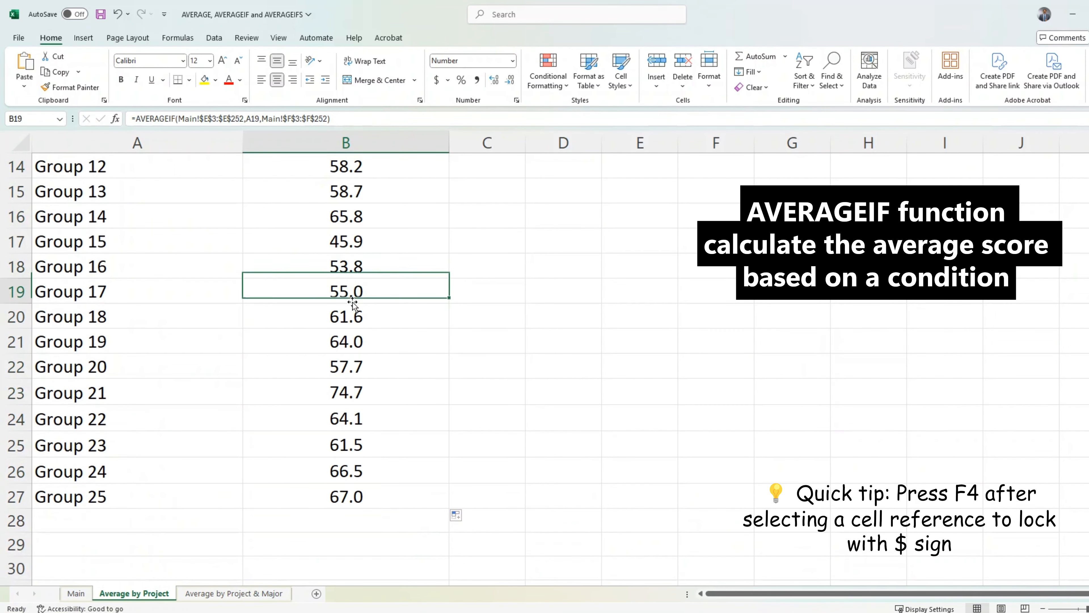
key("Down")
key("Down")
key("Down")
key("Down")
key("Down")
key("Down")
key("Up")
key("Up")
key("Down")
key("Down")
key("Down")
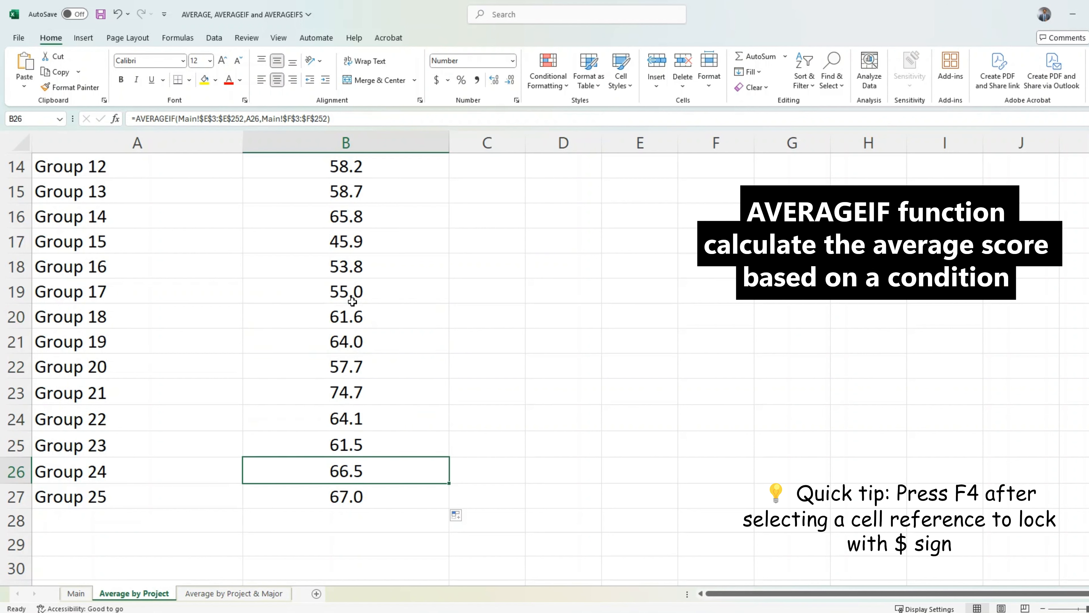
key("Left")
key("Right")
key("Down")
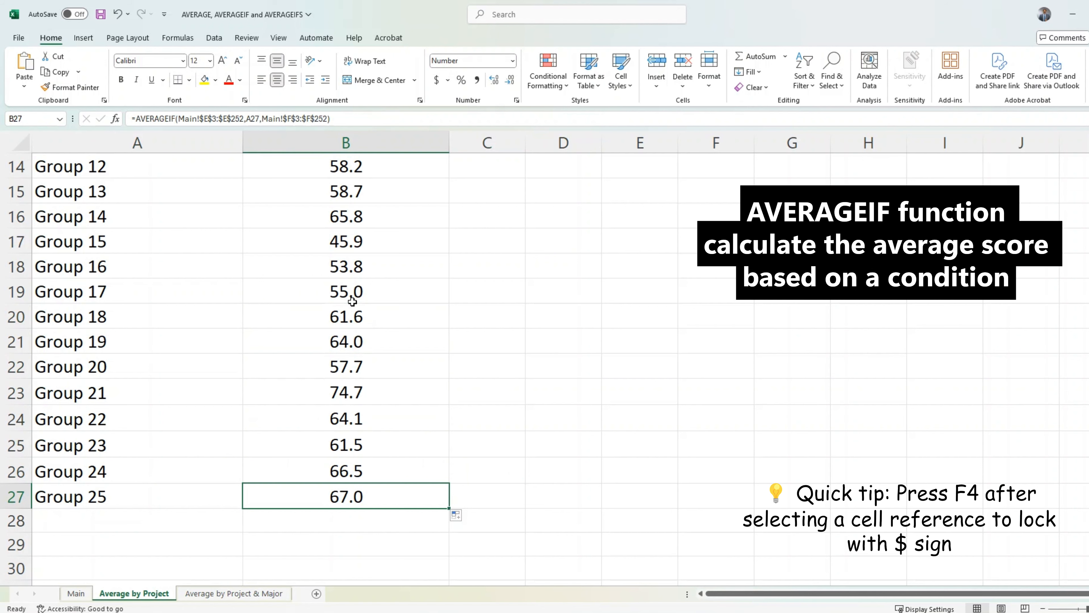
Step: Review the group average scores and their AVERAGEIF formulas from Group 25 back up to Group 1 in B3
key("Up")
key("Up")
key("Up")
key("Up")
key("Up")
key("Up")
key("Up")
key("Up")
key("Up")
key("Up")
key("Up")
key("Up")
key("Up")
key("Up")
key("Up")
key("Up")
key("Up")
key("Up")
key("Up")
key("Up")
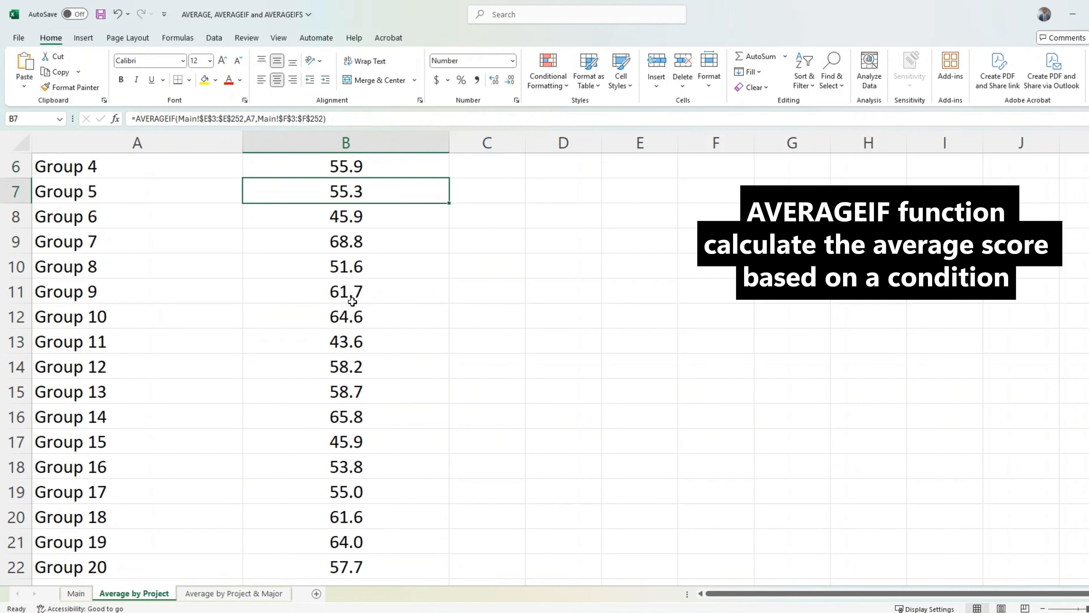
key("Up")
key("Up")
key("Up")
key("Up")
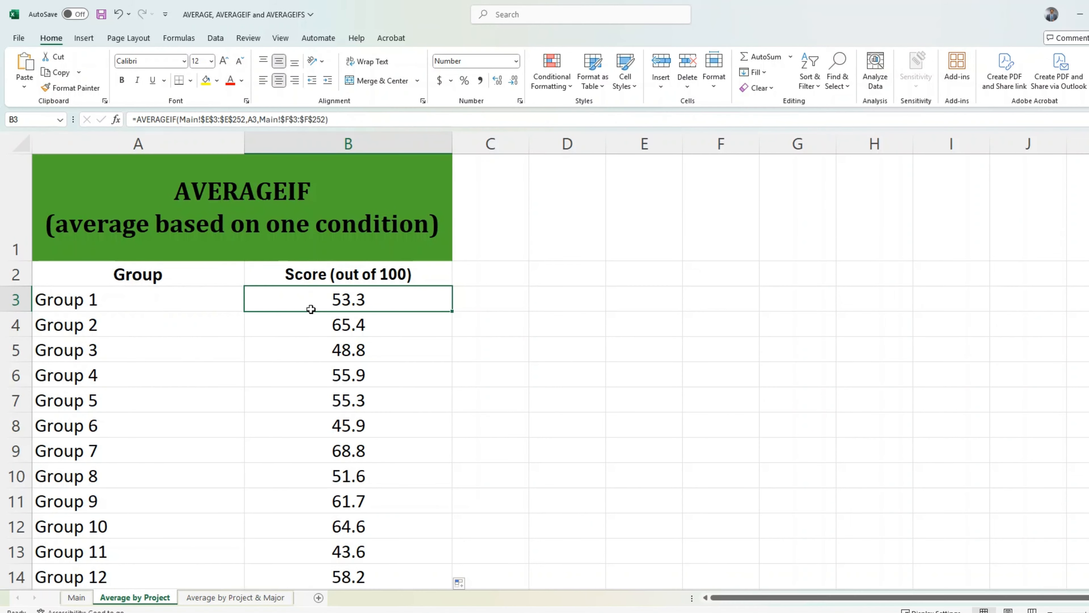
left_click(324, 322)
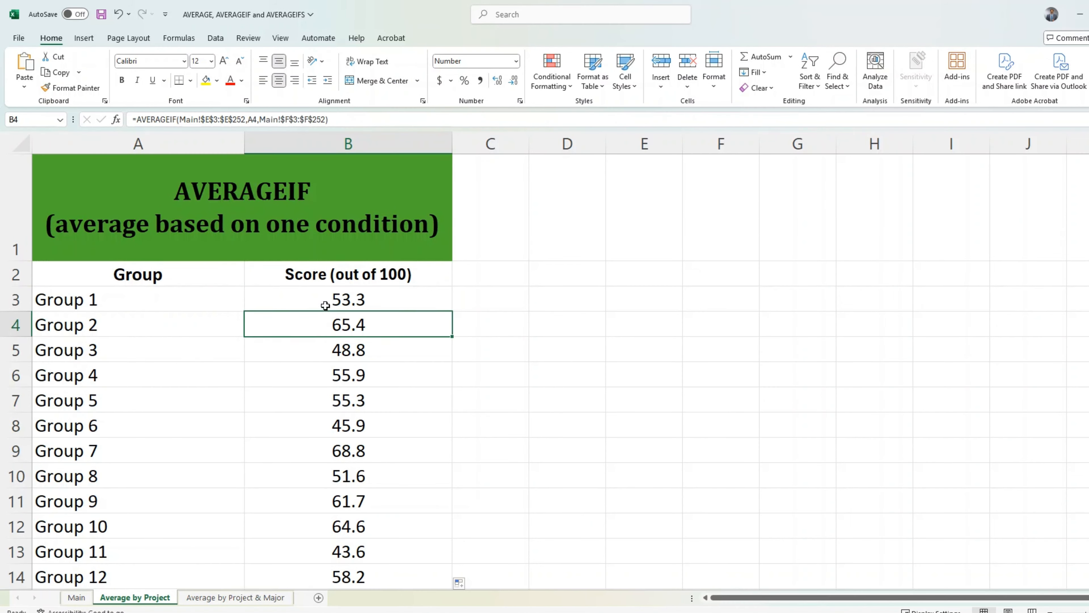
left_click(325, 299)
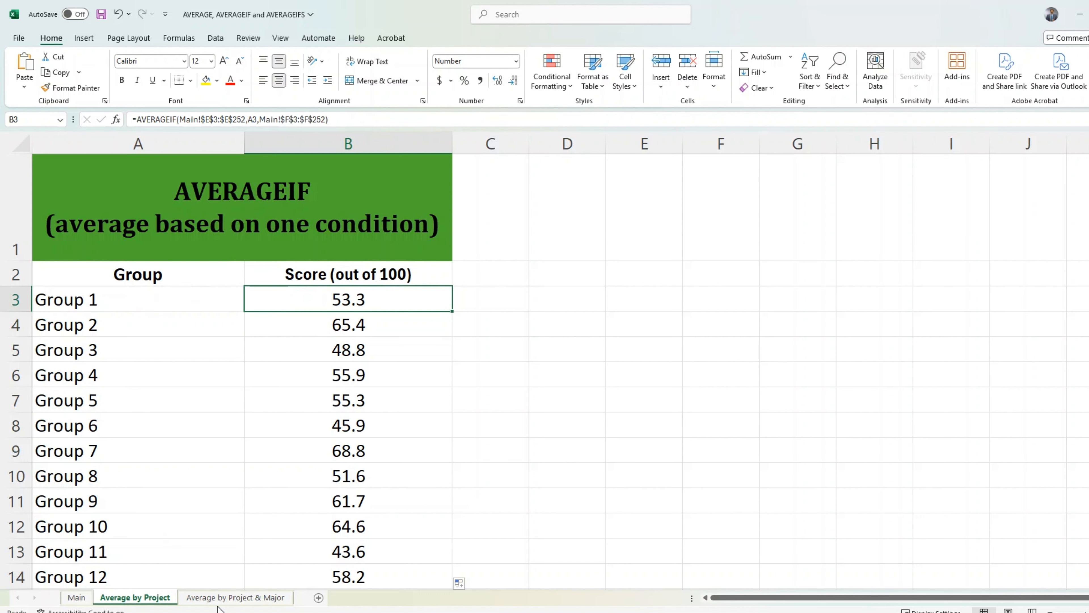
Step: Open the Average by Project & Major sheet and examine its group and major criteria in columns A and B
left_click(225, 600)
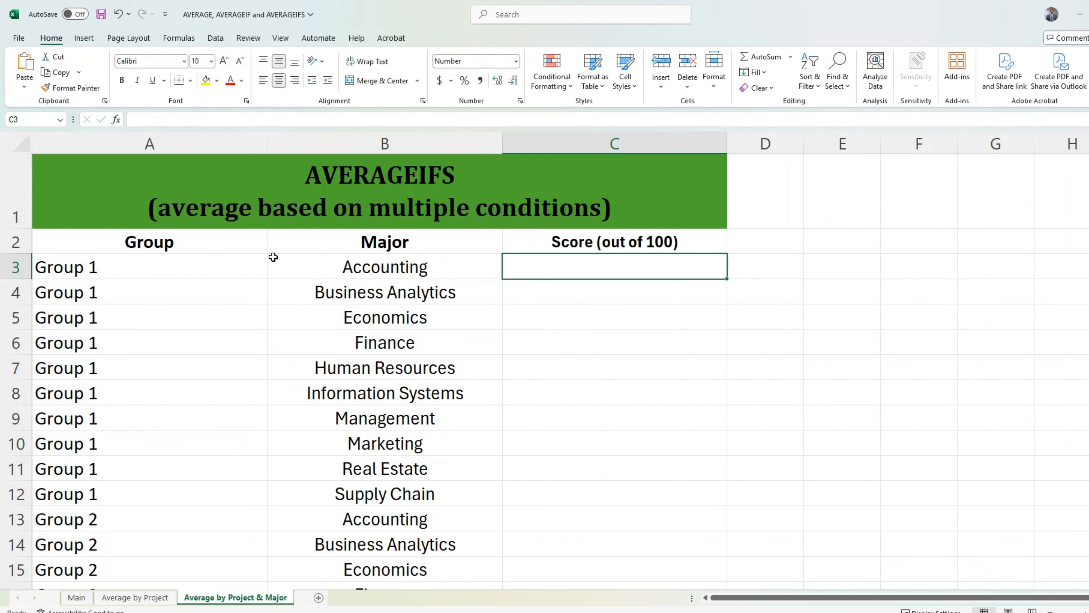
left_click(178, 275)
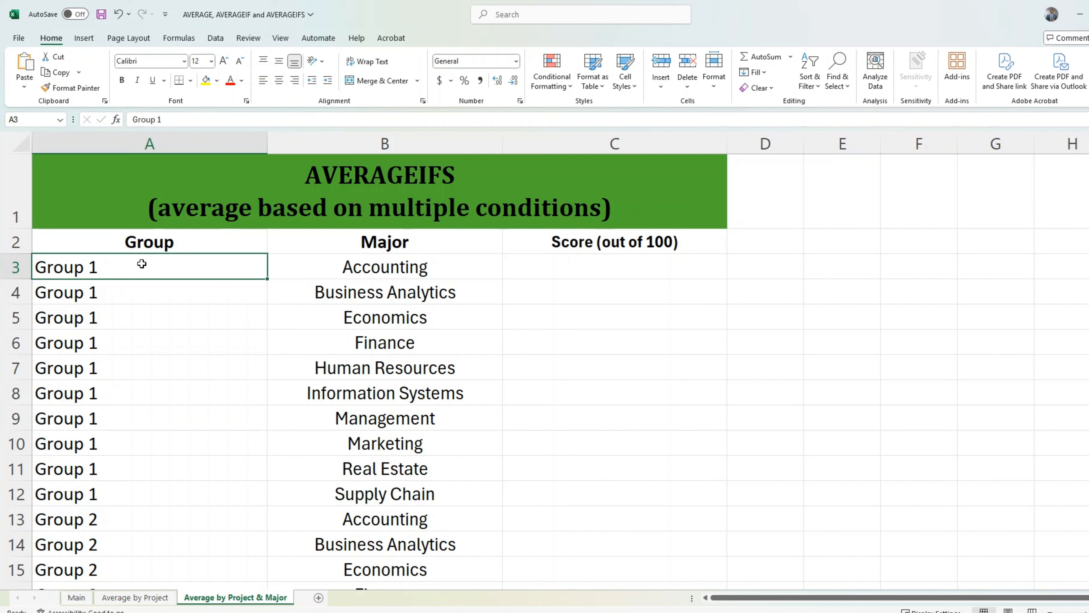
left_click(602, 260)
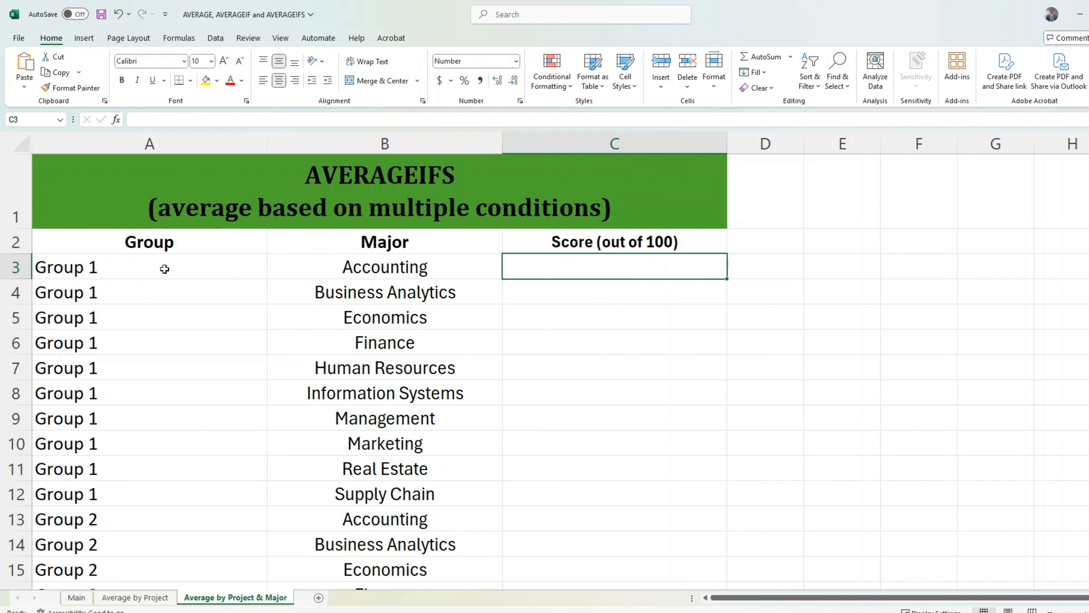
left_click(165, 268)
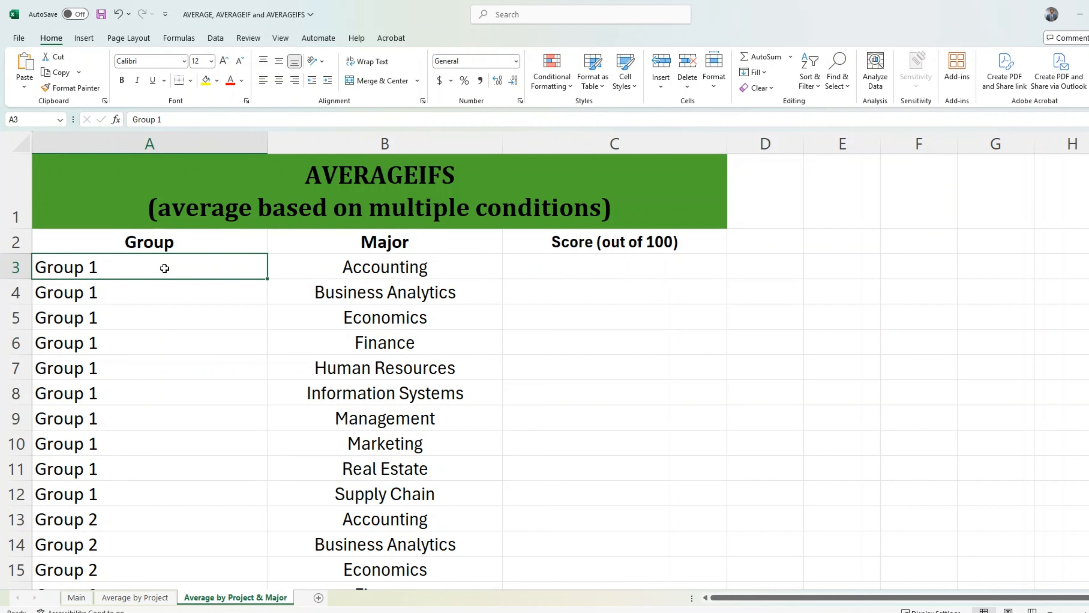
left_click(364, 269)
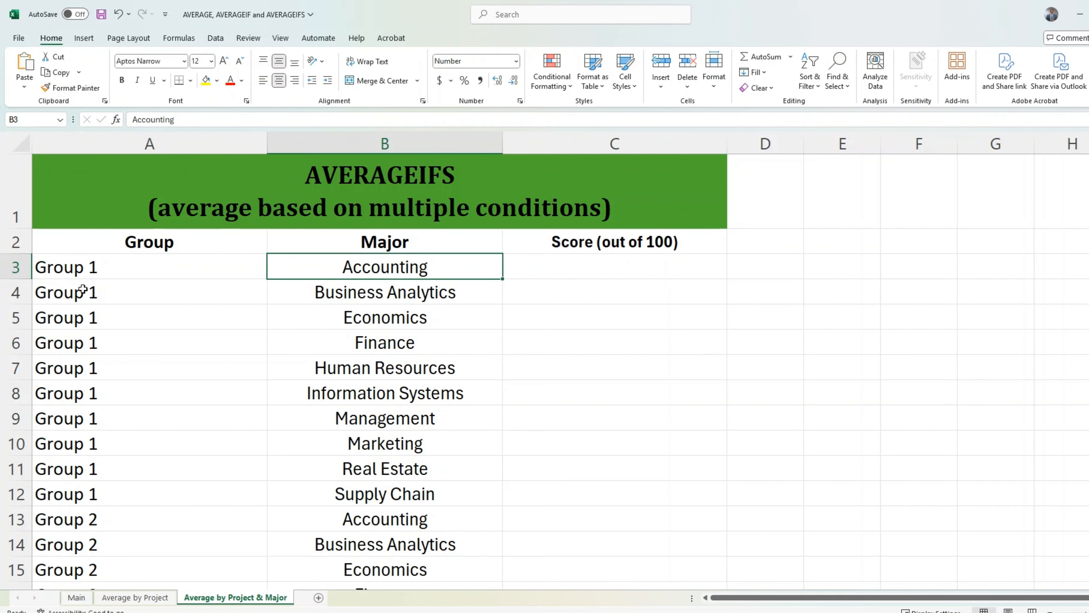
left_click(386, 294)
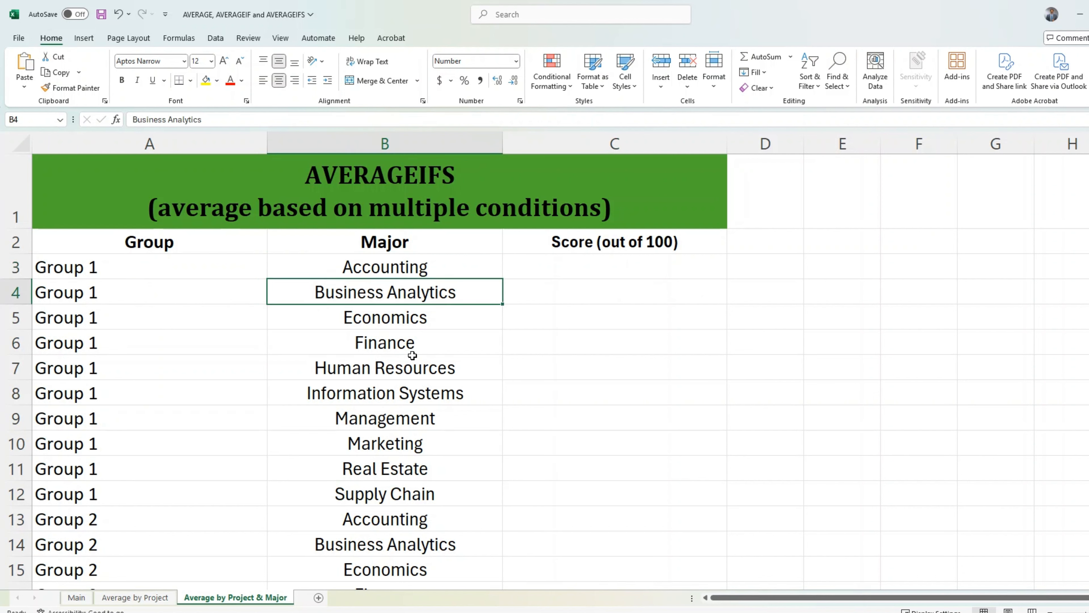
Step: Start an AVERAGEIFS formula in C3, the score cell for Group 1 Accounting
left_click(585, 272)
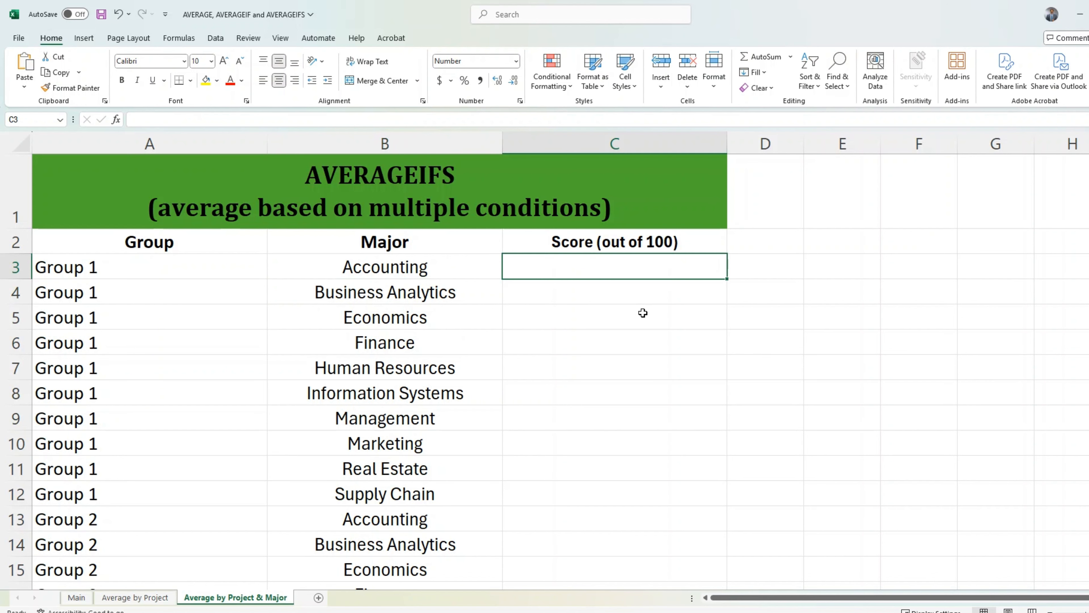
type("=AVERA")
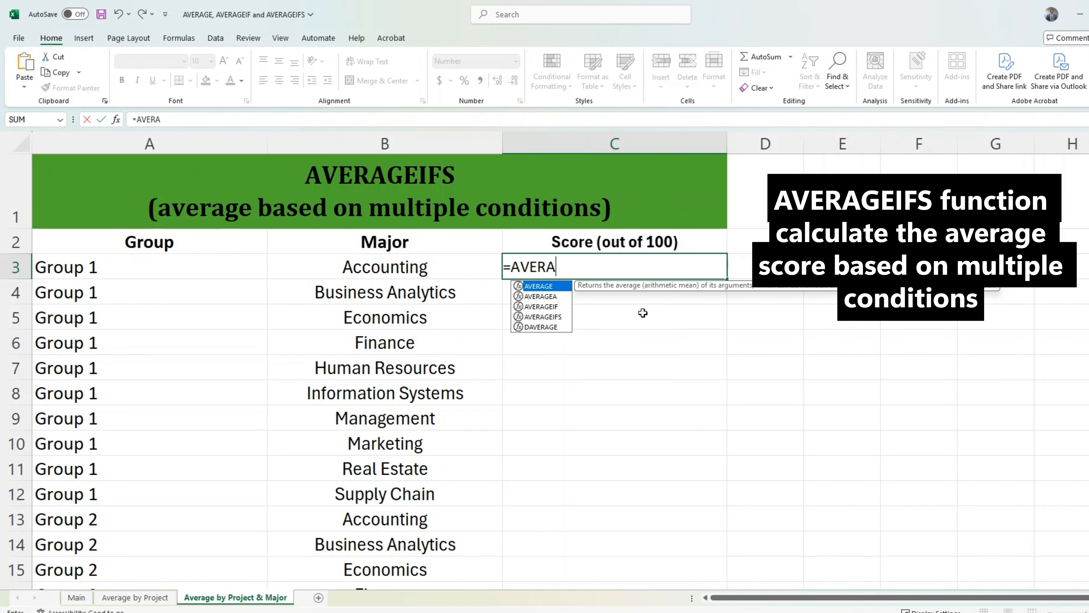
type("GEI")
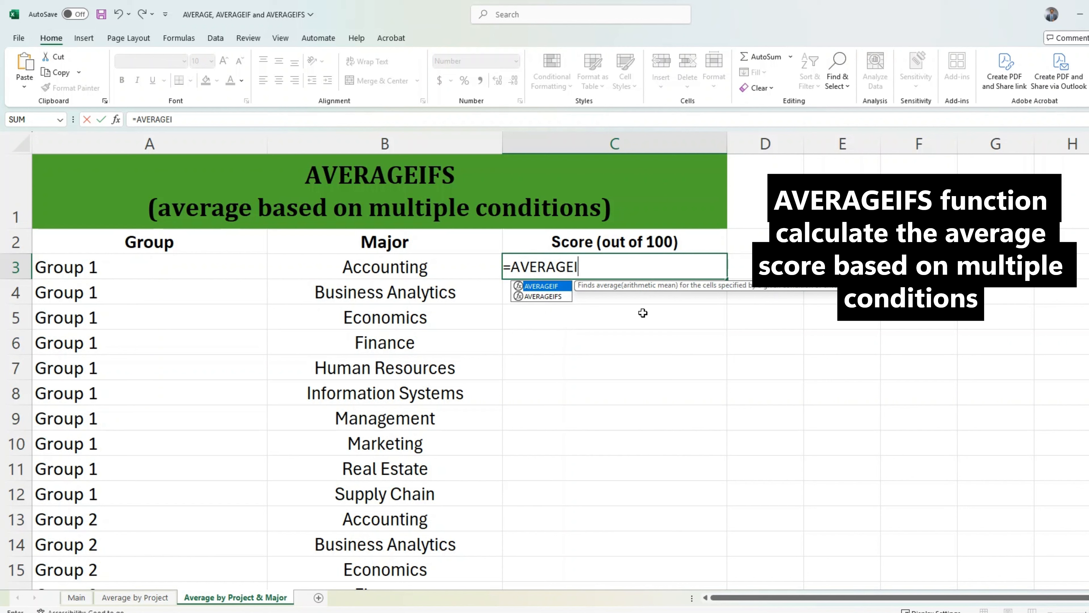
type("FS(")
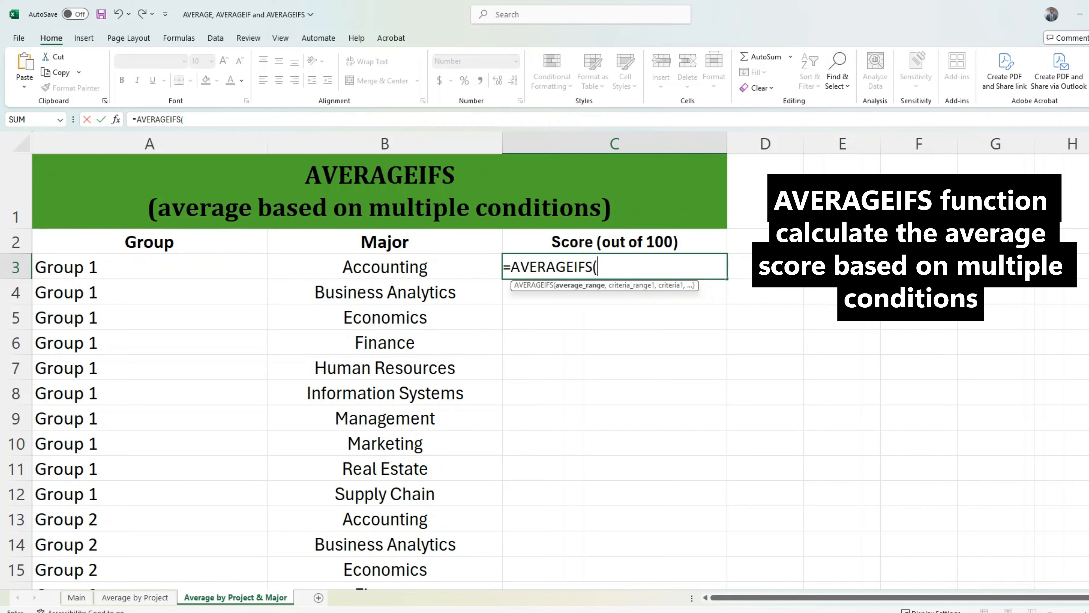
Step: Set the average range of the AVERAGEIFS formula to the scores in F3:F252 on the Main sheet
left_click(70, 600)
left_click(573, 302)
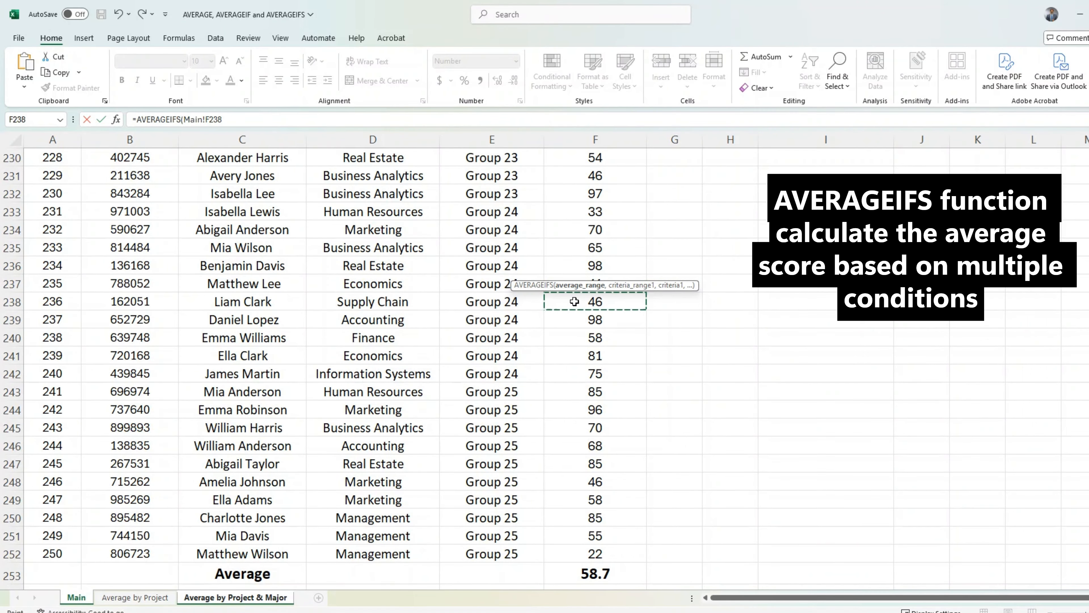
key("ctrl+Home")
key("Right")
key("Right")
key("Right")
key("Right")
key("Right")
key("Down")
key("Down")
key("ctrl+shift+Down")
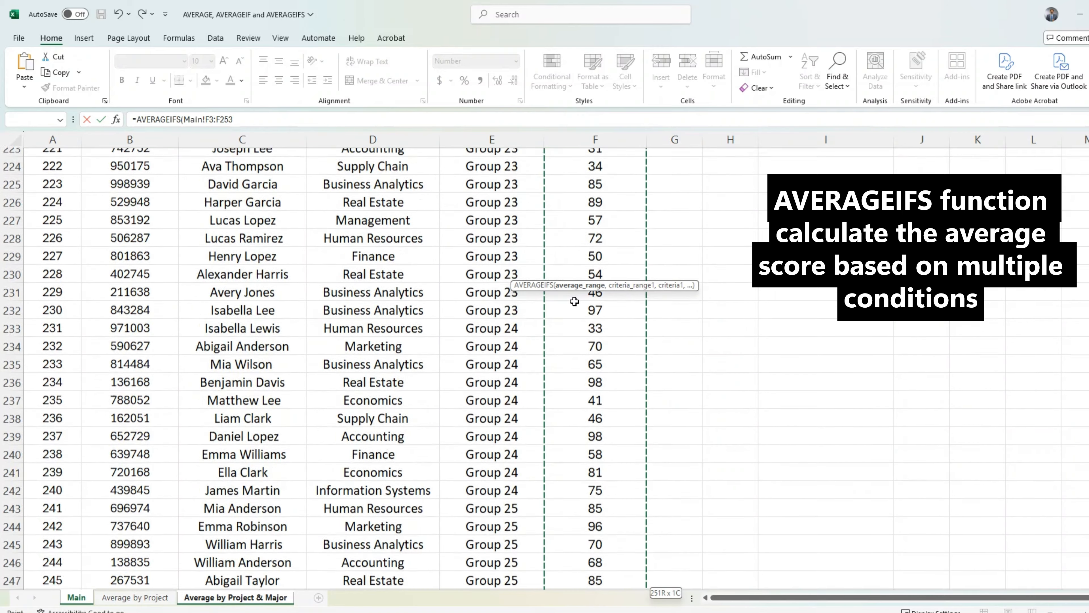
type(",")
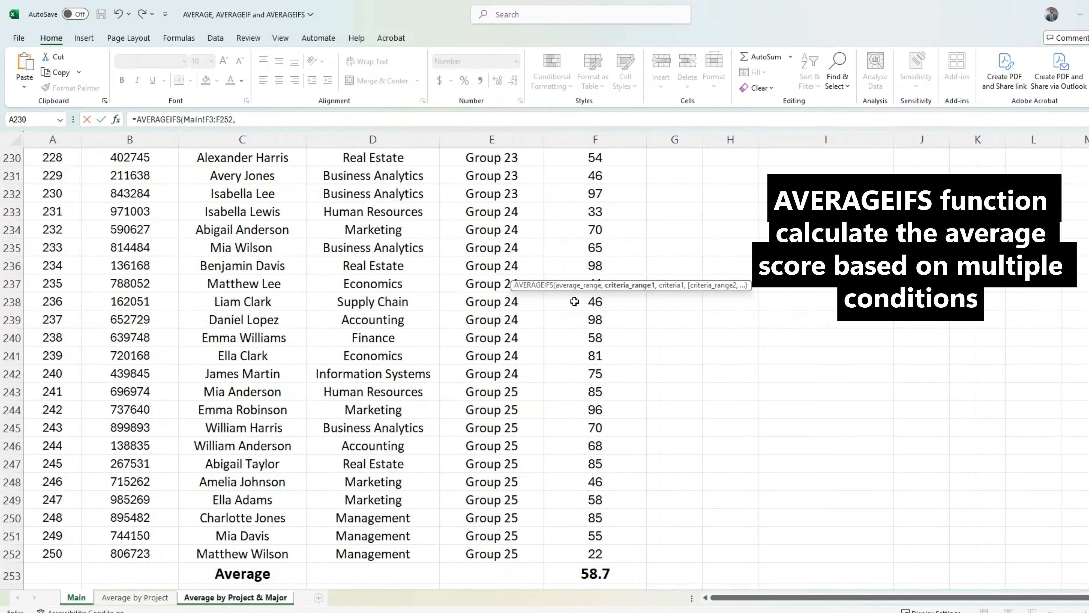
Step: Set the first criteria range to the group numbers in E3:E252 on the Main sheet
left_click(384, 431)
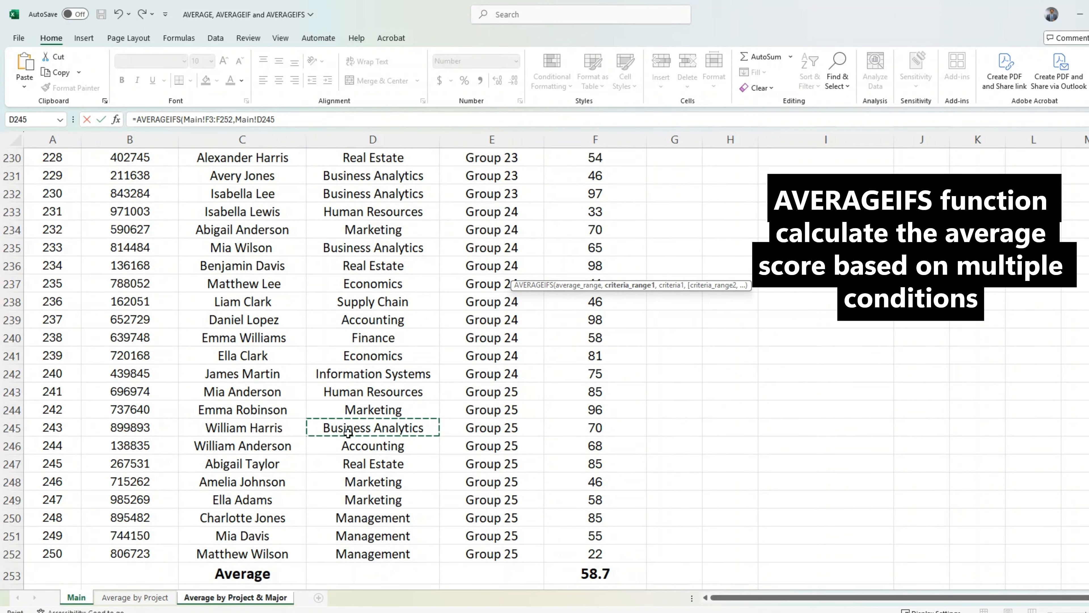
key("ctrl+Up")
key("Down")
key("Right")
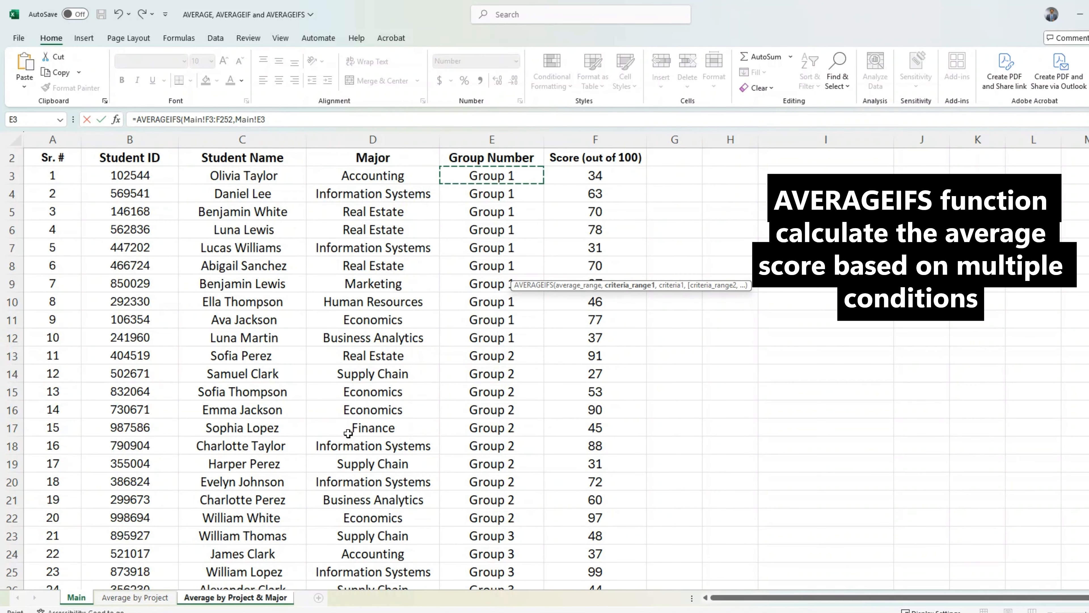
key("Up")
key("Down")
key("ctrl+shift+Down")
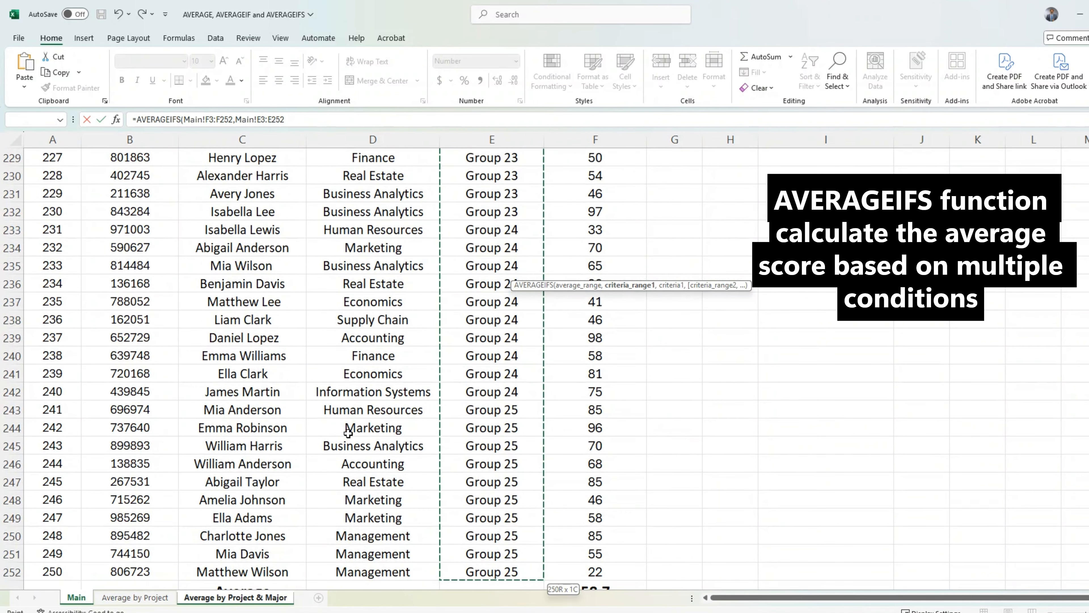
type(",")
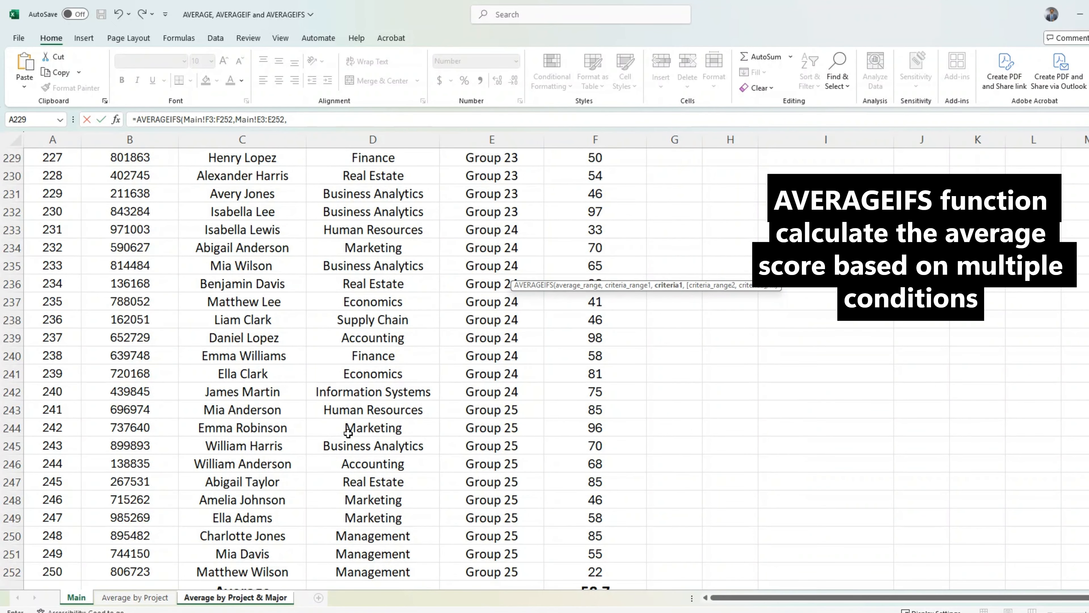
Step: Use the group in A3 of the Average by Project & Major sheet as the first criterion
left_click(223, 598)
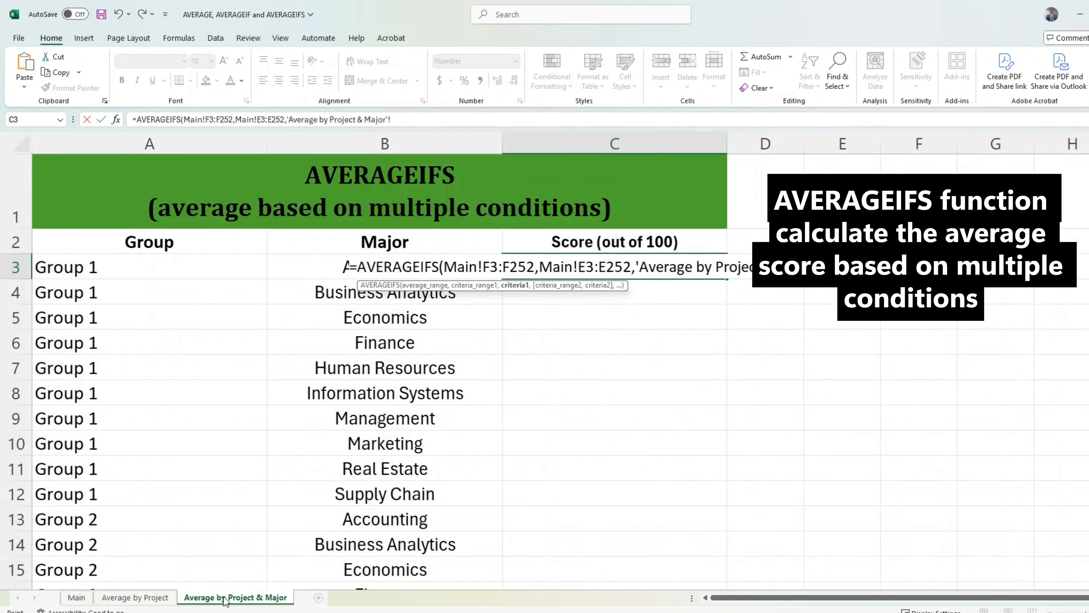
left_click(144, 267)
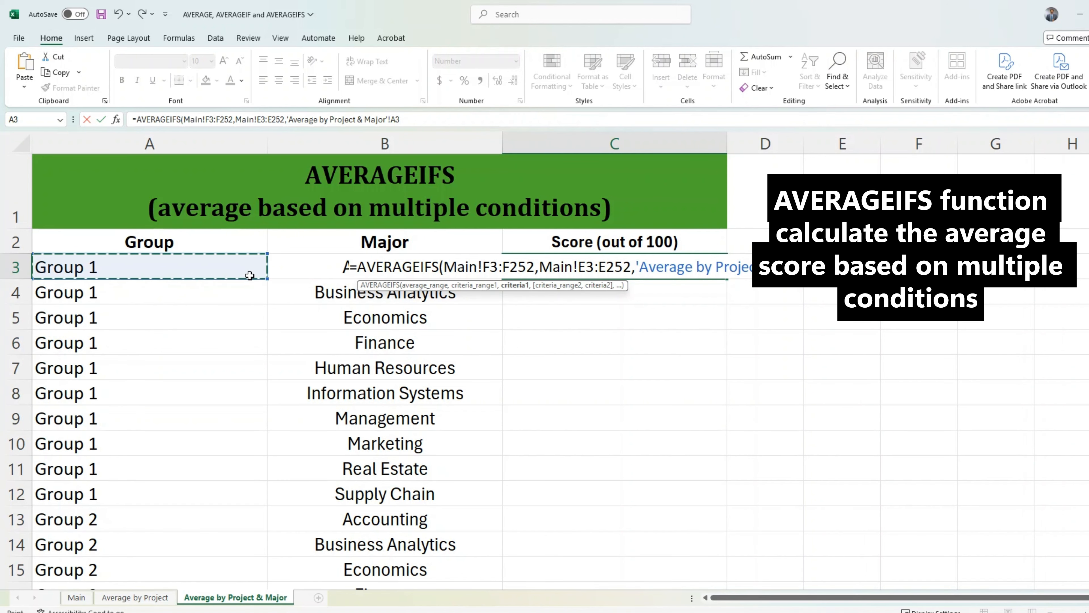
type(",")
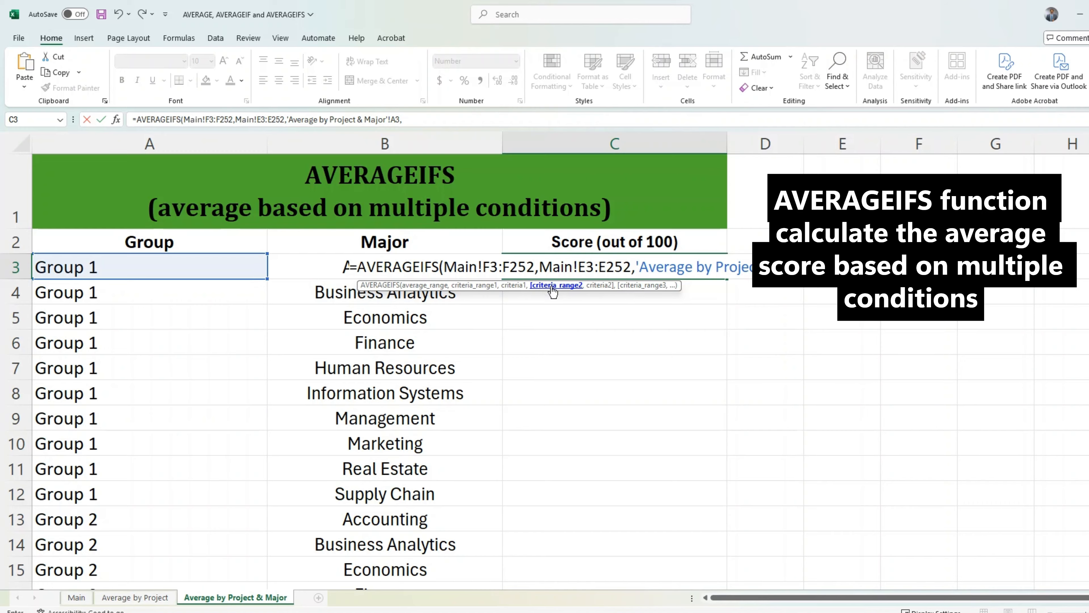
Step: Set the second criteria range to the majors in D3:D252 on the Main sheet
left_click(77, 600)
left_click(348, 326)
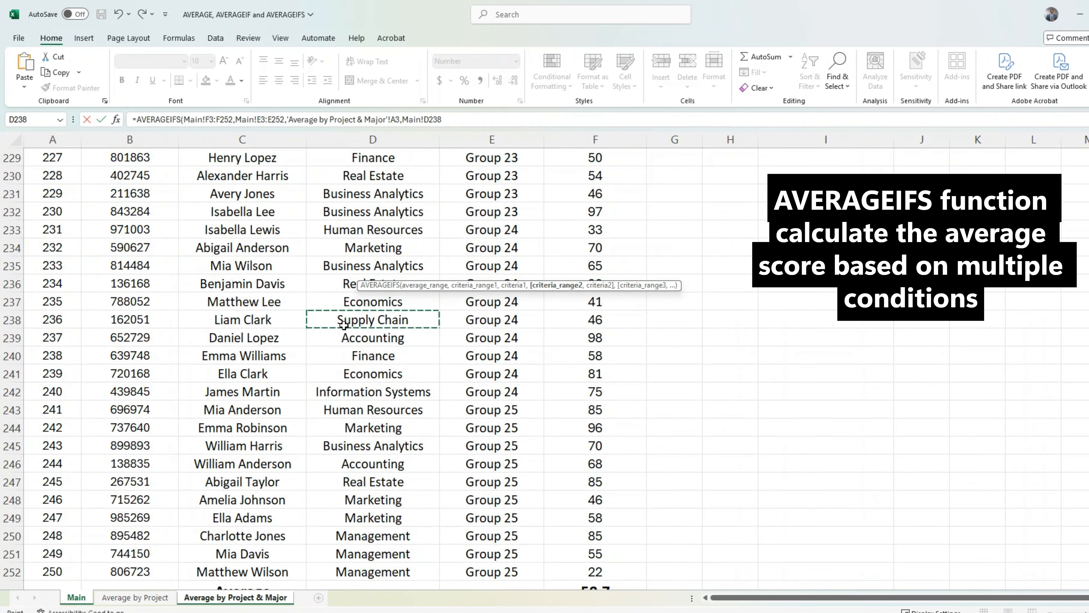
key("ctrl+Up")
key("Down")
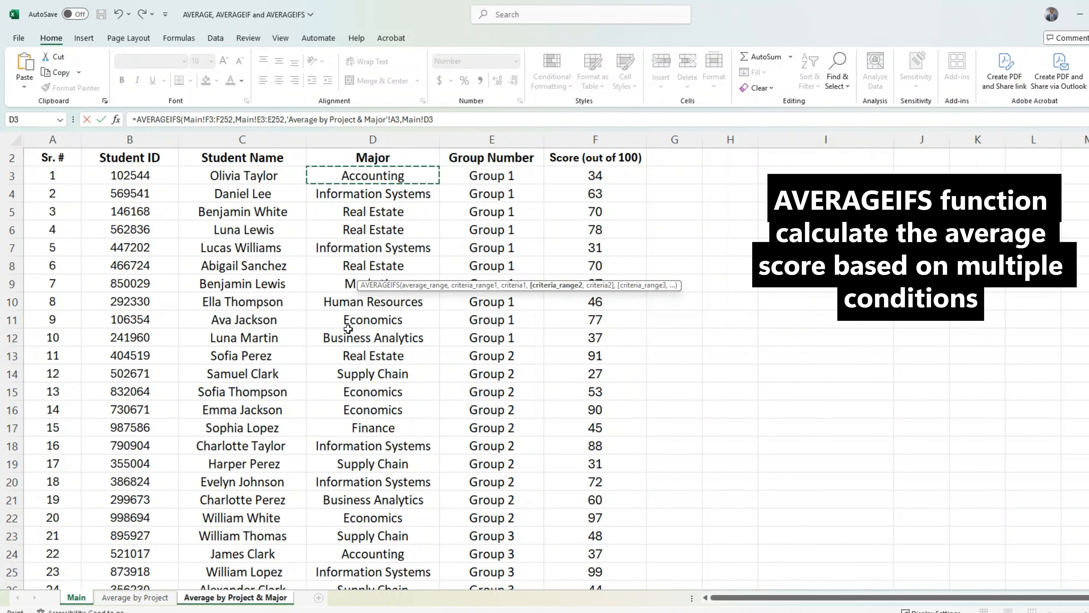
key("ctrl+shift+Down")
type(",")
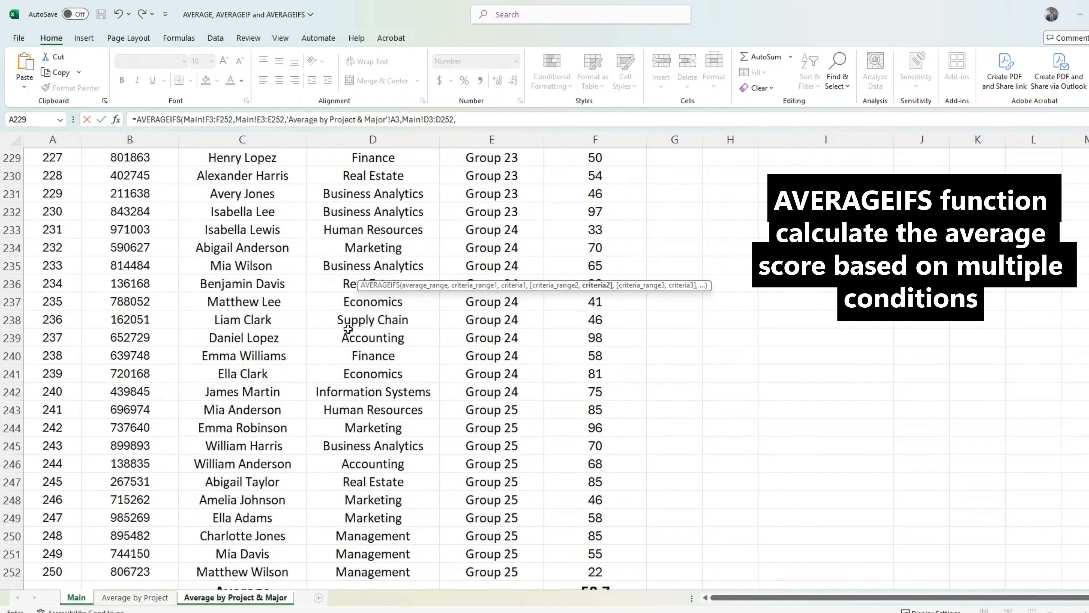
Step: Use the major in B3 of the Average by Project & Major sheet as the second criterion and complete the formula
left_click(253, 598)
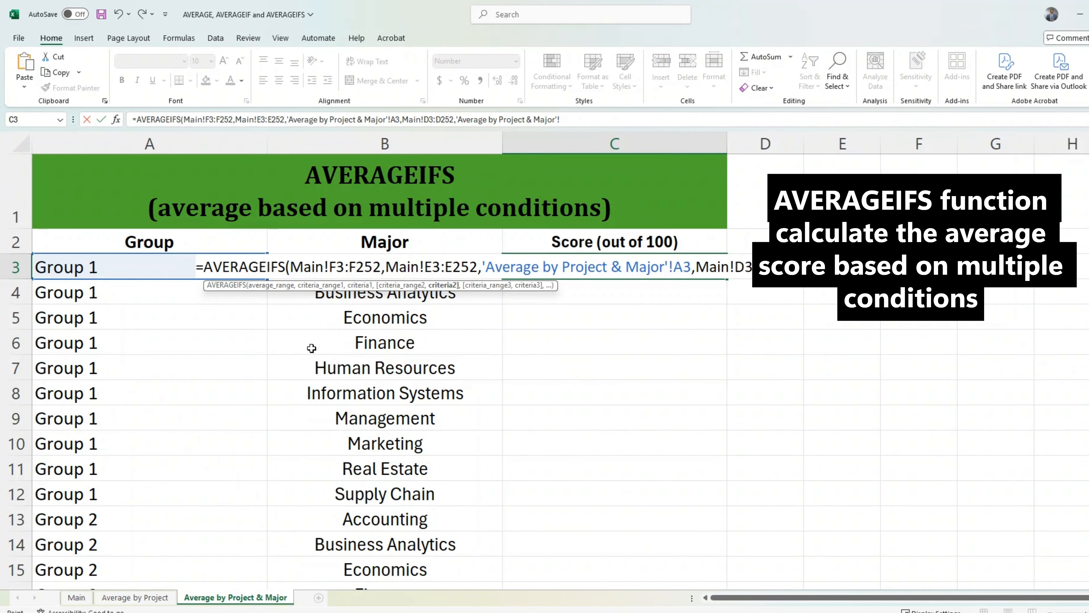
left_click(344, 333)
key("Up")
key("Up")
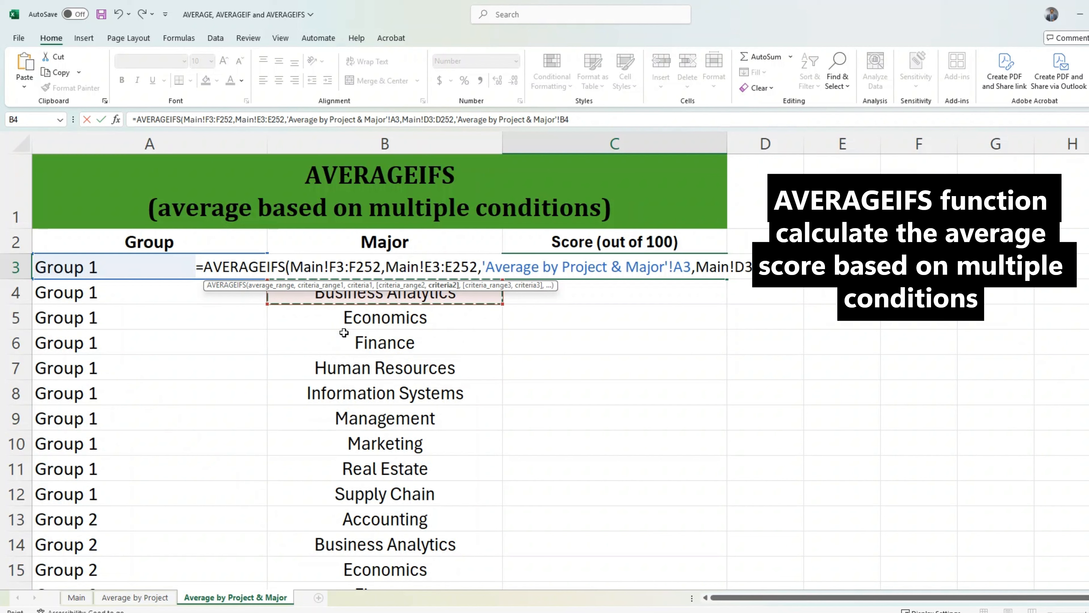
key("Up")
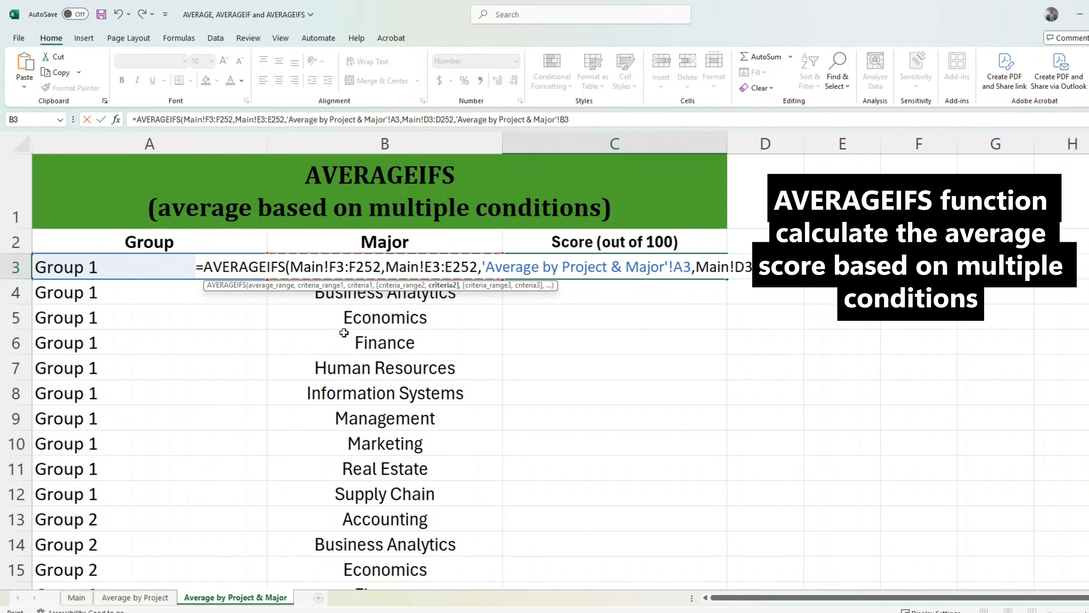
key("Return")
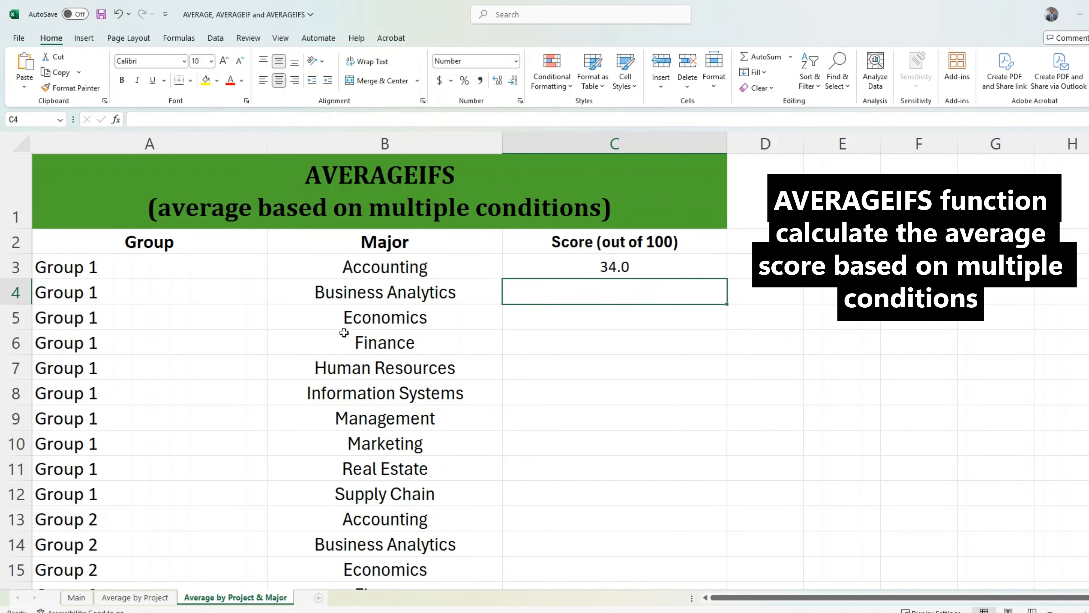
Step: Make the average range F3:F252 and the first criteria range E3:E252 absolute in the AVERAGEIFS formula in C3
key("Up")
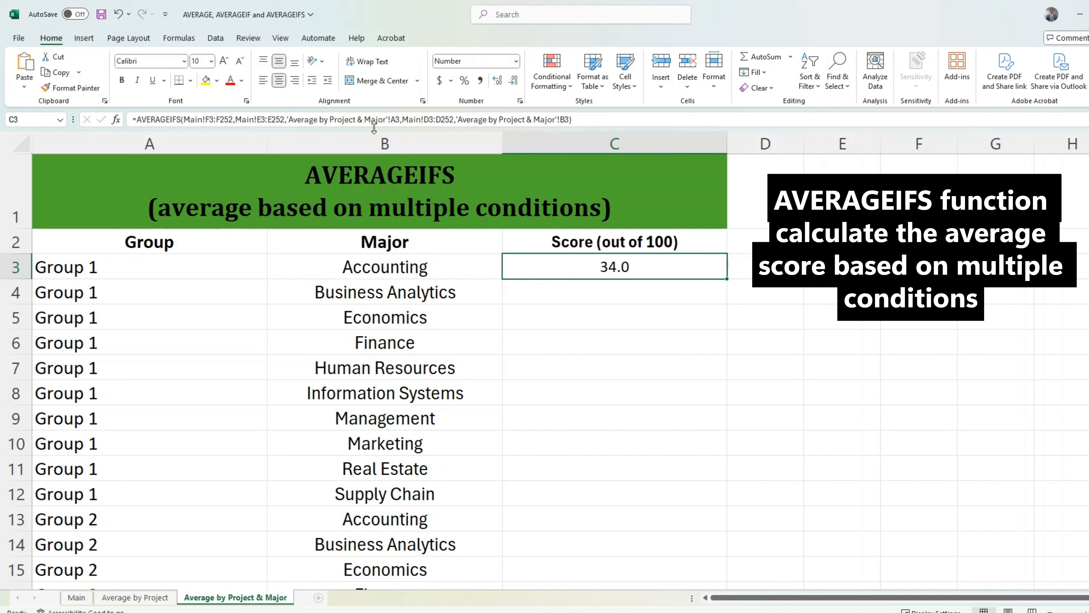
left_click(213, 122)
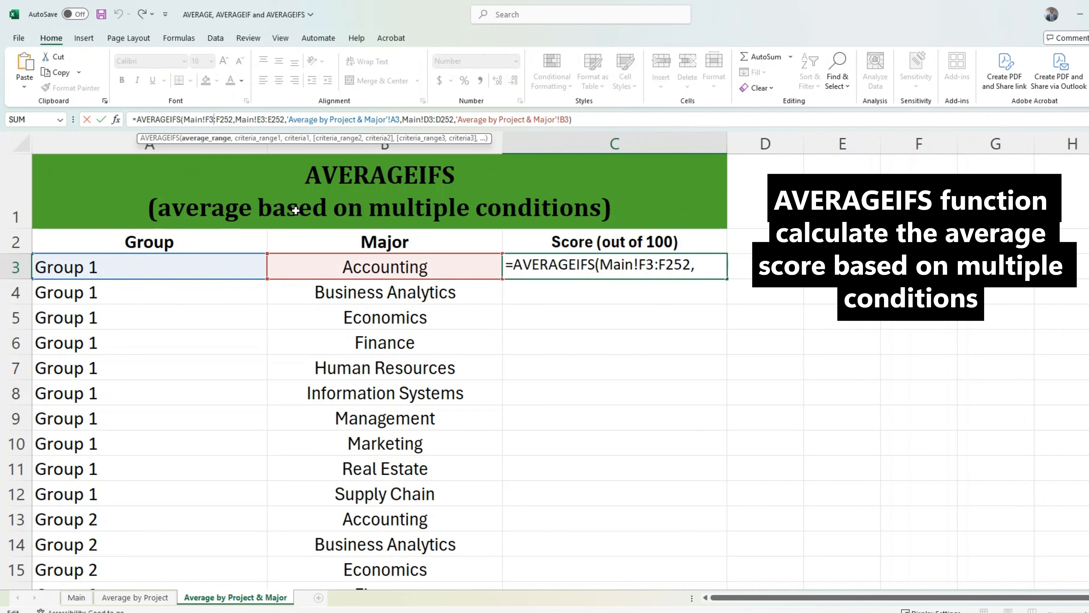
key("F4")
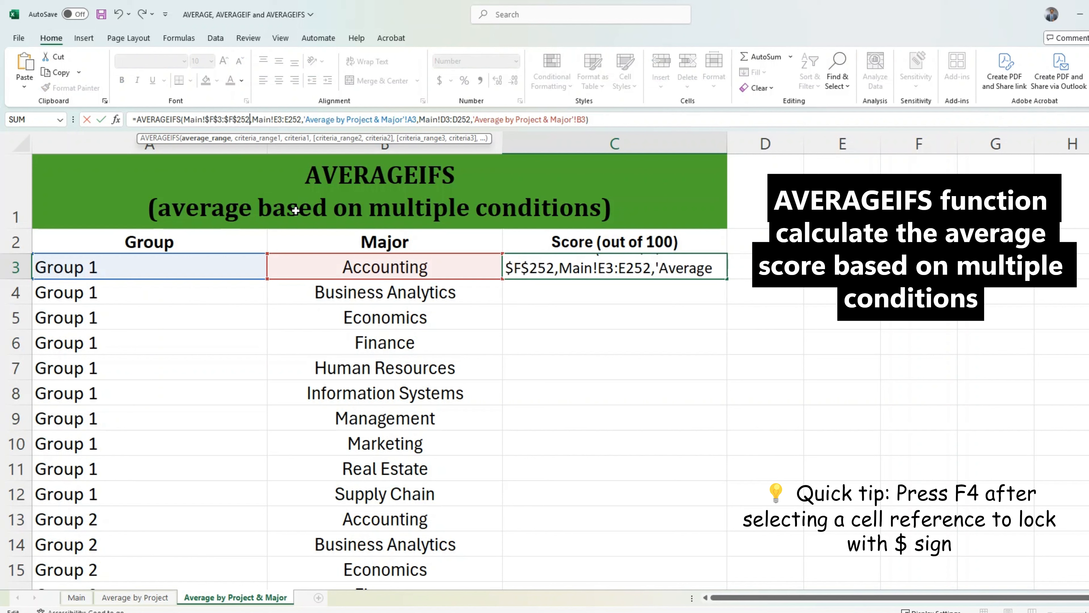
key("F4")
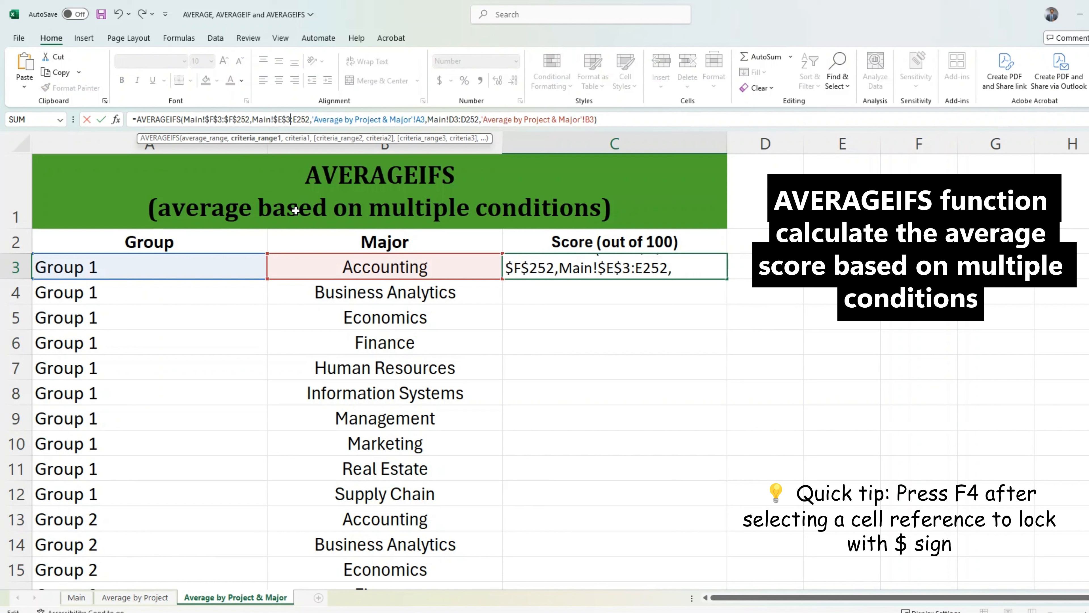
key("F4")
key("Right")
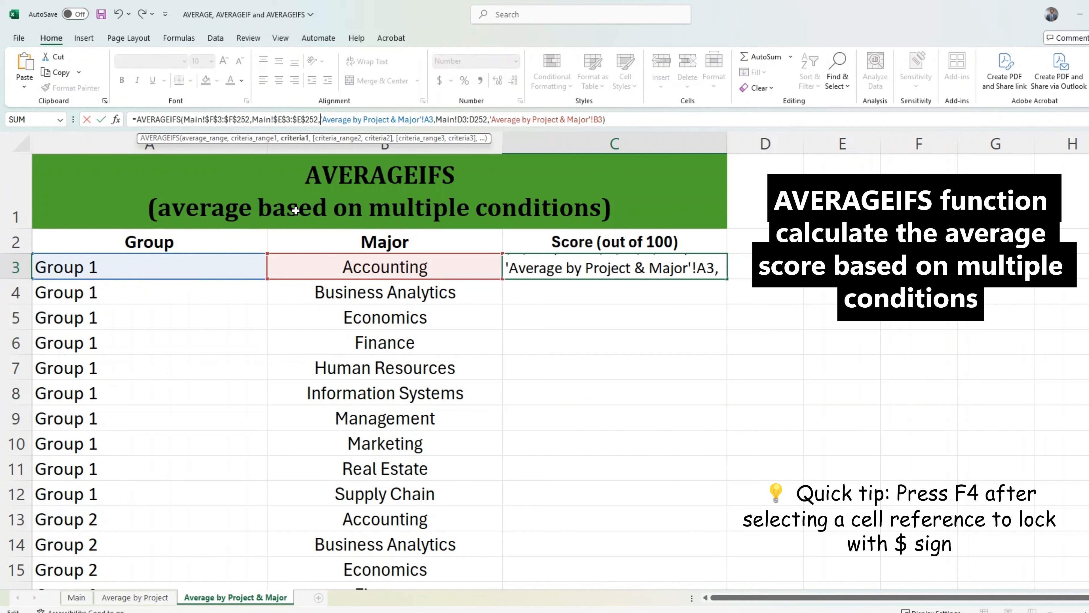
Step: Remove the redundant sheet name from the first criterion so that it reads A3
key("shift+Right")
key("shift+Right")
key("shift+Right")
key("shift+Right")
key("shift+Right")
key("shift+Right")
key("shift+Right")
key("shift+Right")
key("shift+Right")
key("shift+Right")
key("shift+Right")
key("shift+Right")
key("shift+Right")
key("shift+Right")
key("shift+Right")
key("shift+Right")
key("shift+Right")
key("shift+Right")
key("shift+Right")
key("shift+Right")
key("shift+Right")
key("shift+Right")
key("shift+Right")
key("shift+Right")
key("shift+Right")
key("shift+Right")
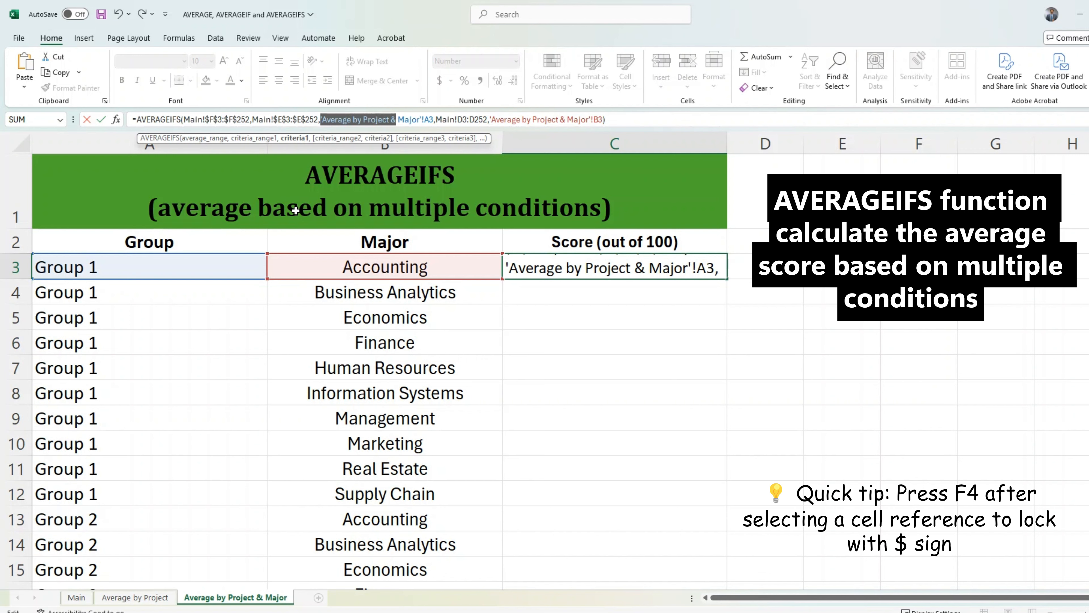
key("Delete")
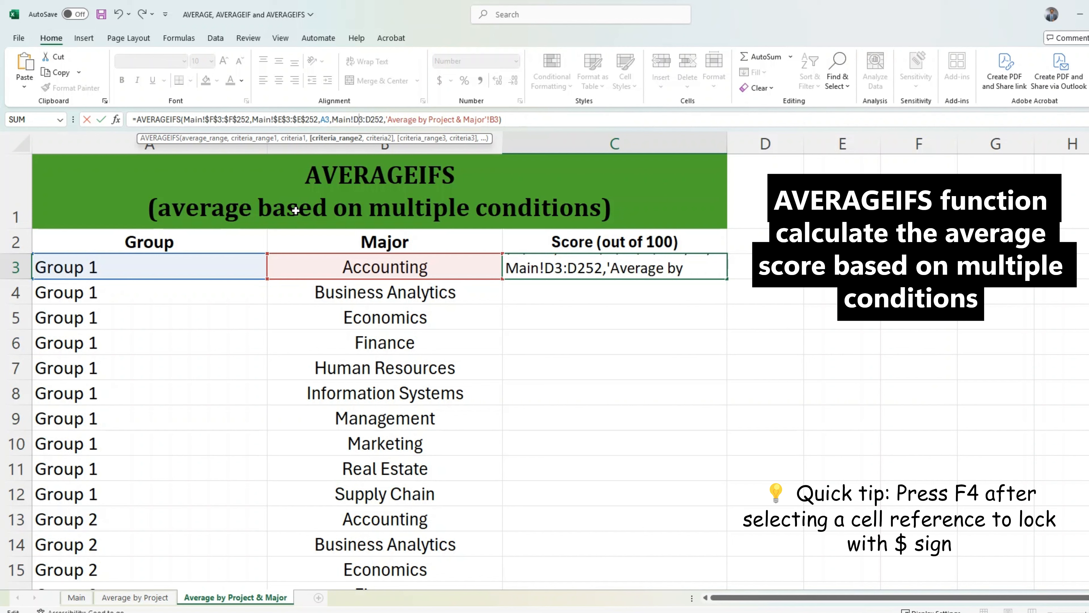
Step: Make the second criteria range D3:D252 on the Main sheet absolute in the formula
key("F4")
key("Right")
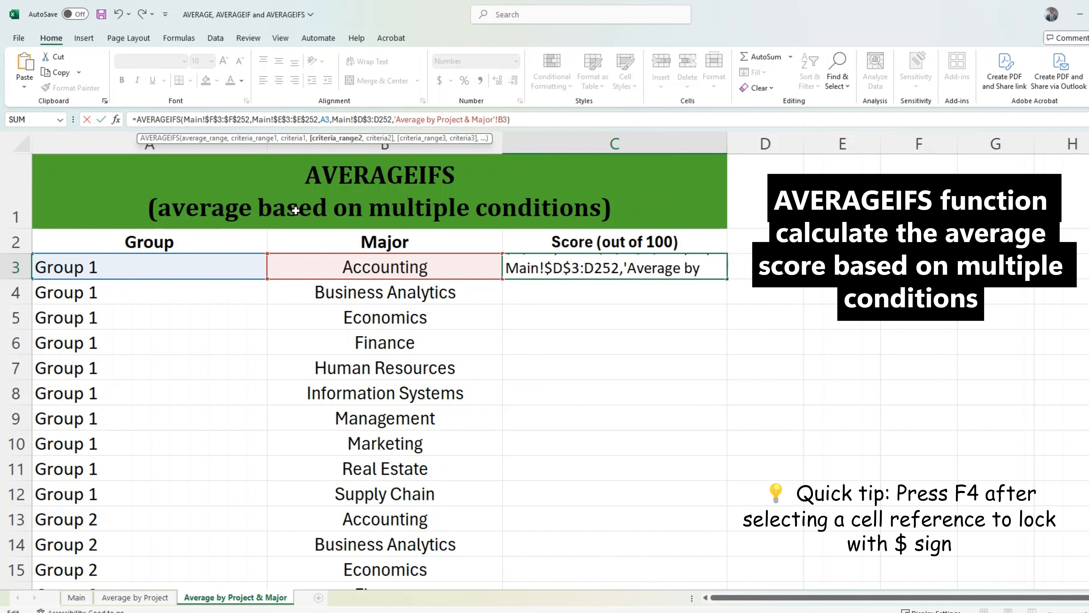
key("F4")
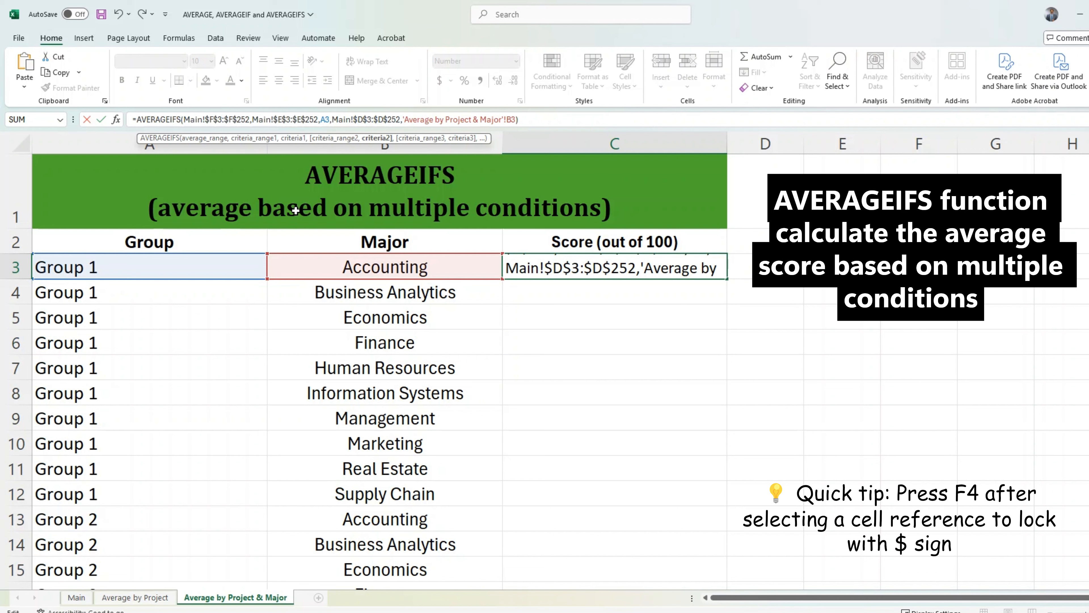
Step: Remove the redundant sheet name from the second criterion so that it reads B3, and commit the formula
key("shift+Right")
key("shift+Right")
key("shift+Right")
key("shift+Right")
key("shift+Right")
key("shift+Right")
key("shift+Right")
key("shift+Right")
key("shift+Right")
key("shift+Right")
key("shift+Right")
key("shift+Right")
key("shift+Right")
key("shift+Right")
key("shift+Right")
key("shift+Right")
key("shift+Right")
key("shift+Right")
key("shift+Right")
key("shift+Right")
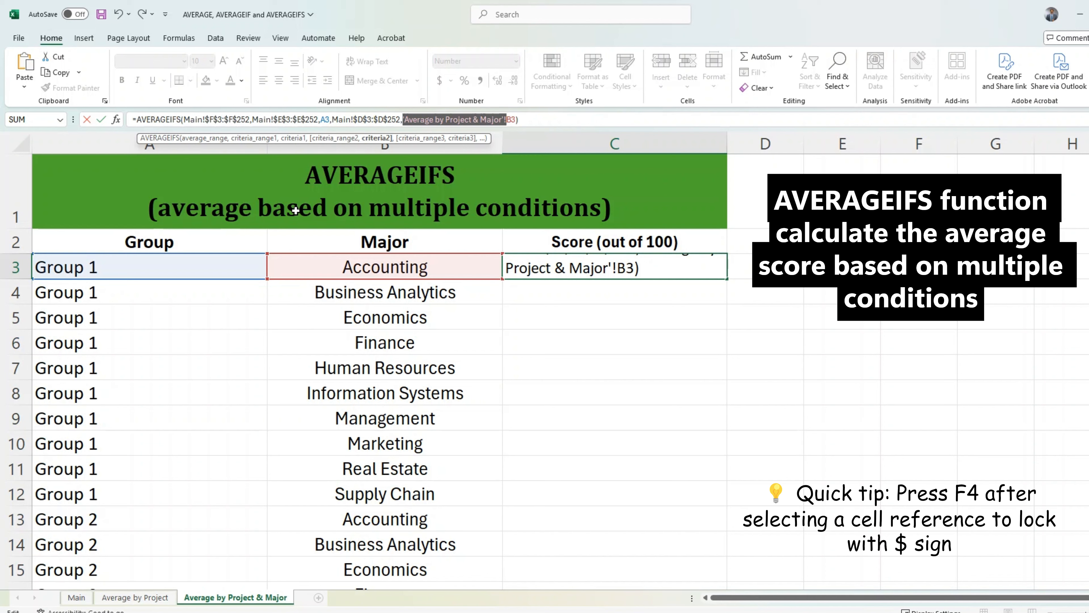
key("Delete")
key("Return")
Step: Fill the AVERAGEIFS formula from C3 down the Score column for the remaining group and major rows
key("Up")
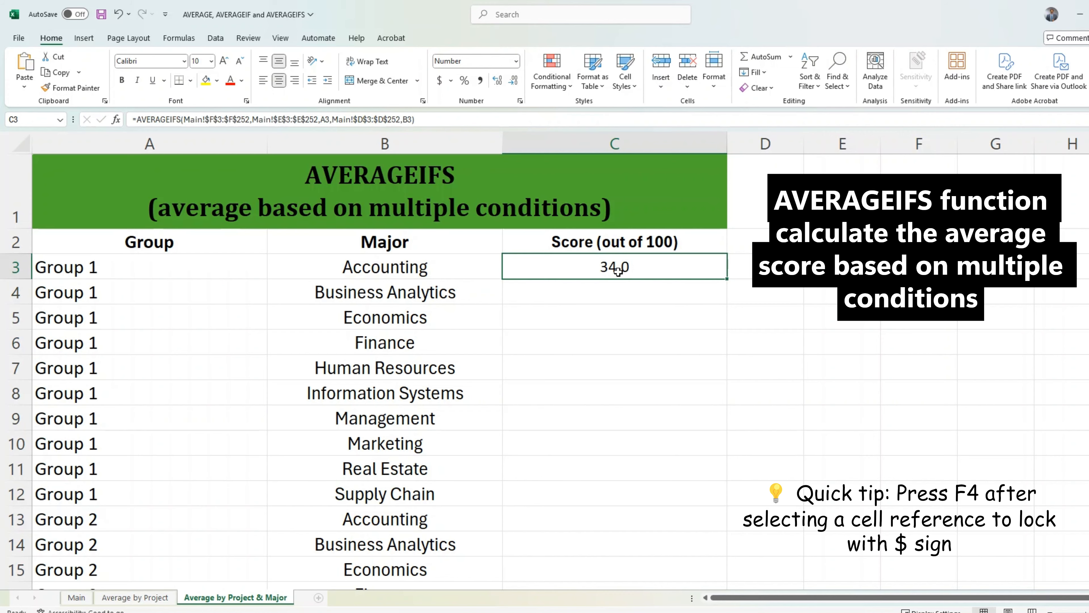
left_click_drag(730, 279, 683, 510)
left_click(601, 386)
key("ctrl+Up")
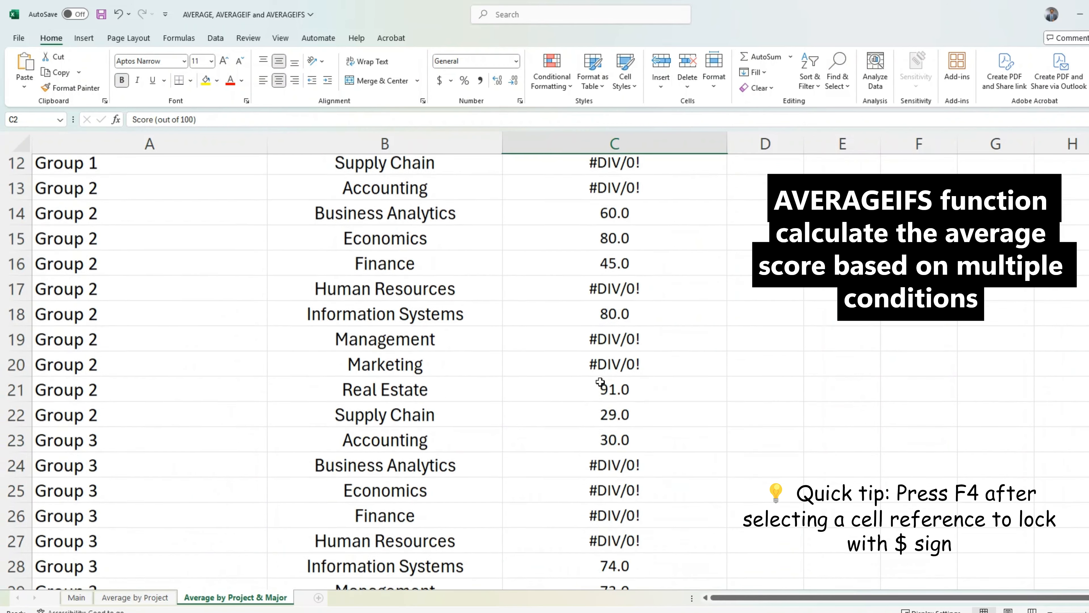
Step: Examine the score in C6 together with its criteria, Group 1 and Finance, in the same row
key("Down")
key("Down")
key("Down")
key("Down")
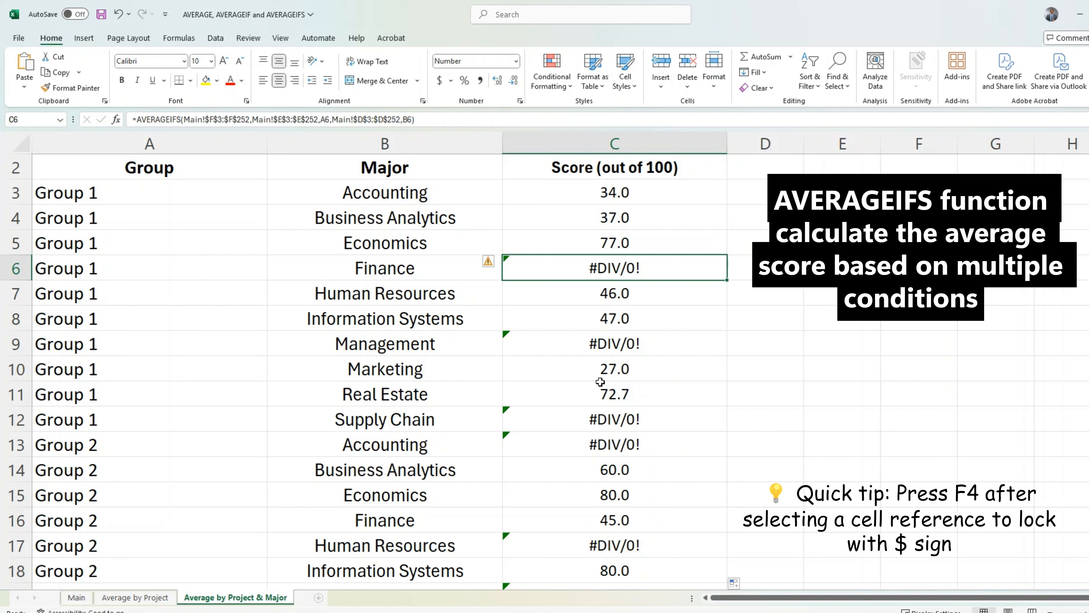
key("Left")
key("Left")
key("Right")
key("Right")
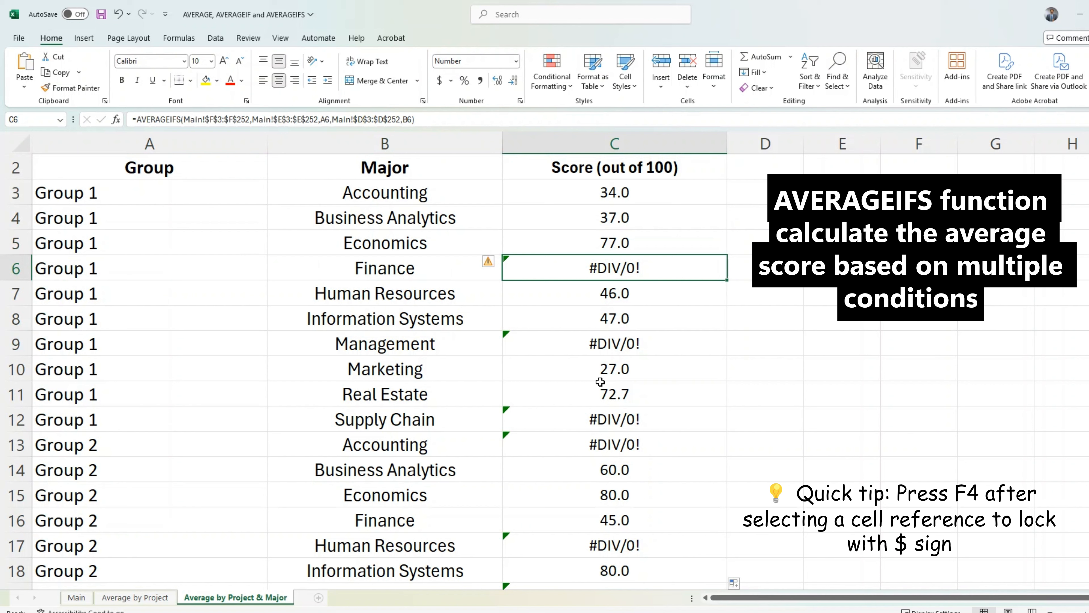